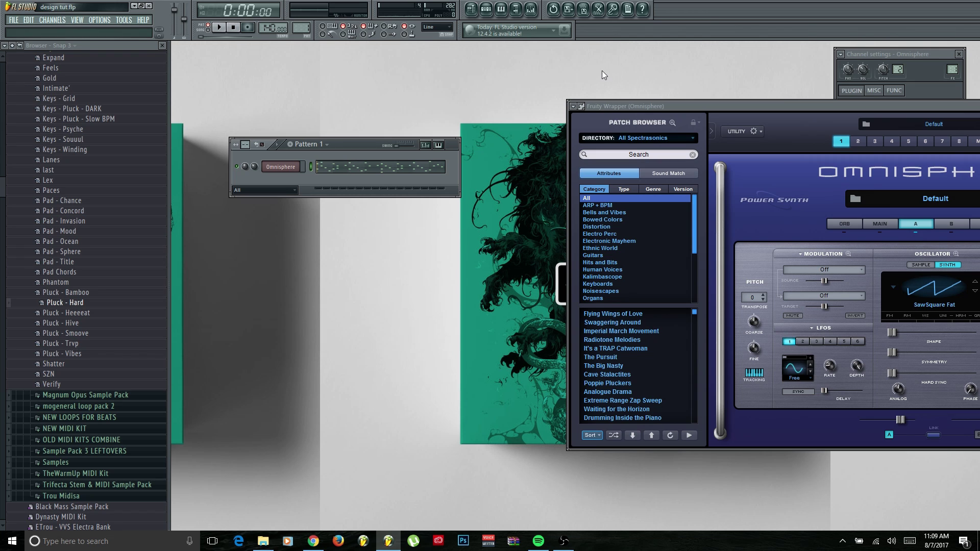
Drag the Omnisphere window fully on screen and move the Pattern 1 channel rack aside
{"action": "left_click_drag", "start_coordinate": [742, 117], "coordinate": [632, 116]}
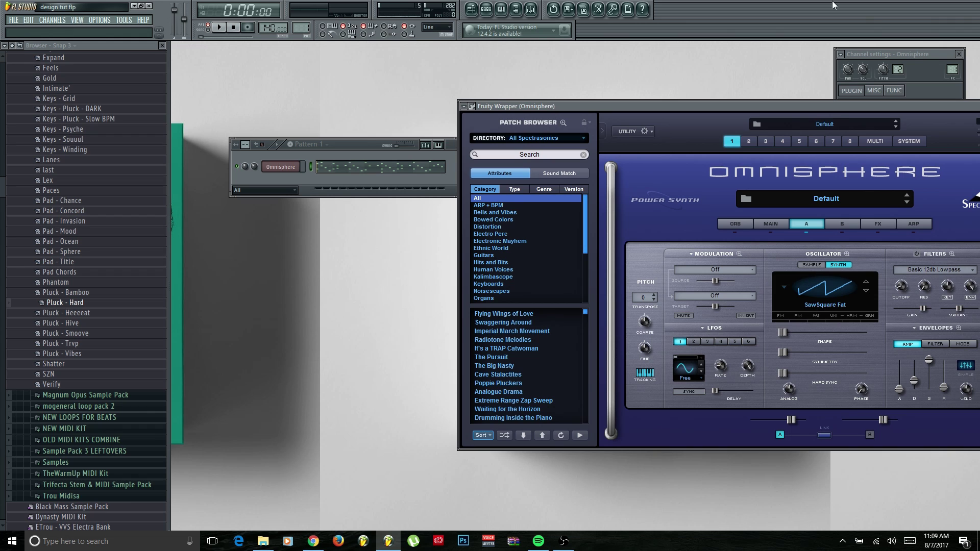
{"action": "left_click_drag", "start_coordinate": [664, 105], "coordinate": [547, 97]}
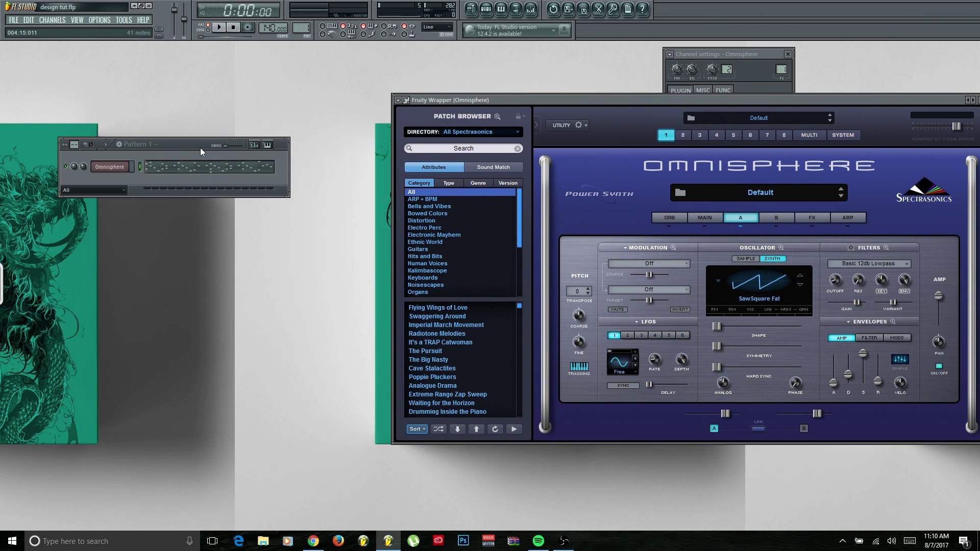
{"action": "left_click_drag", "start_coordinate": [176, 149], "coordinate": [263, 173]}
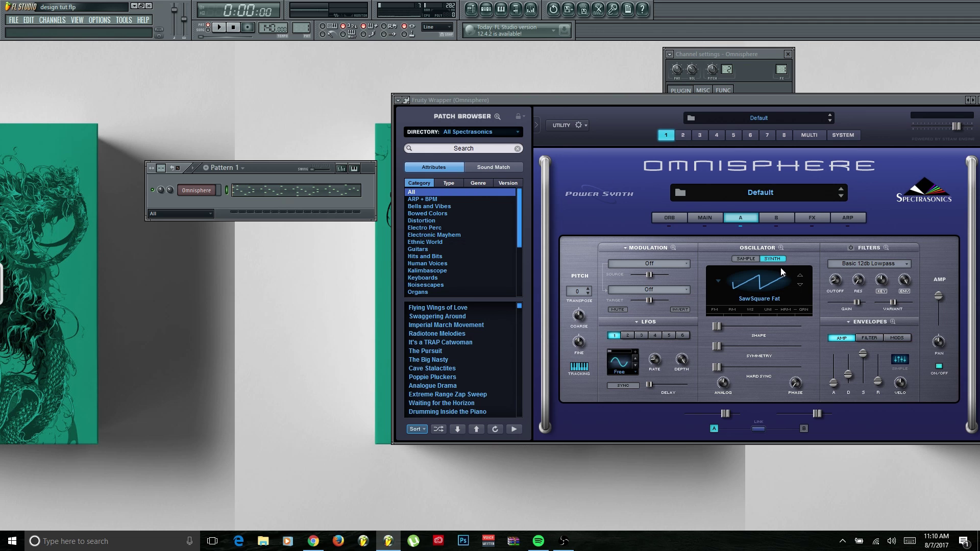
Load TB-303 Saw from 1 - Classic Waveforms > Sawtooth as the oscillator waveform
{"action": "left_click", "coordinate": [717, 280]}
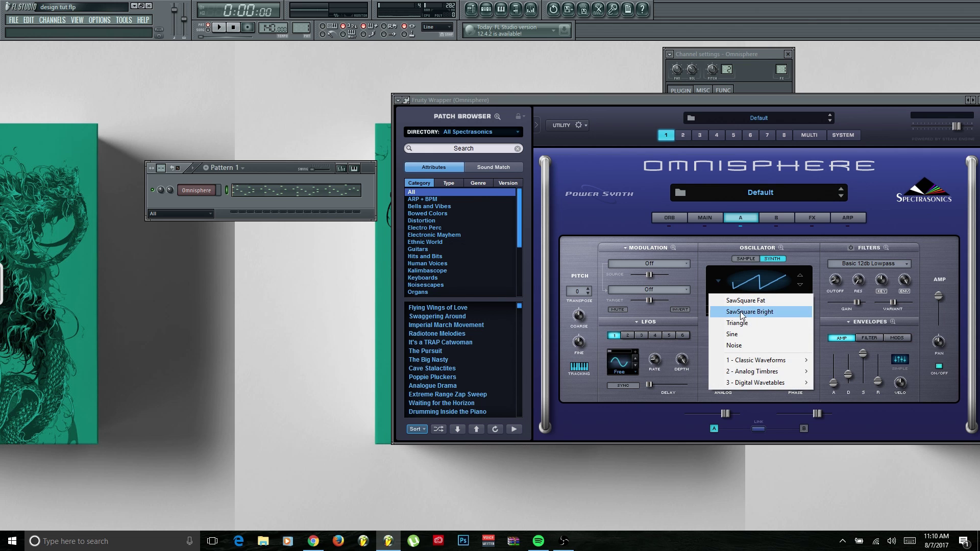
{"action": "mouse_move", "coordinate": [765, 361]}
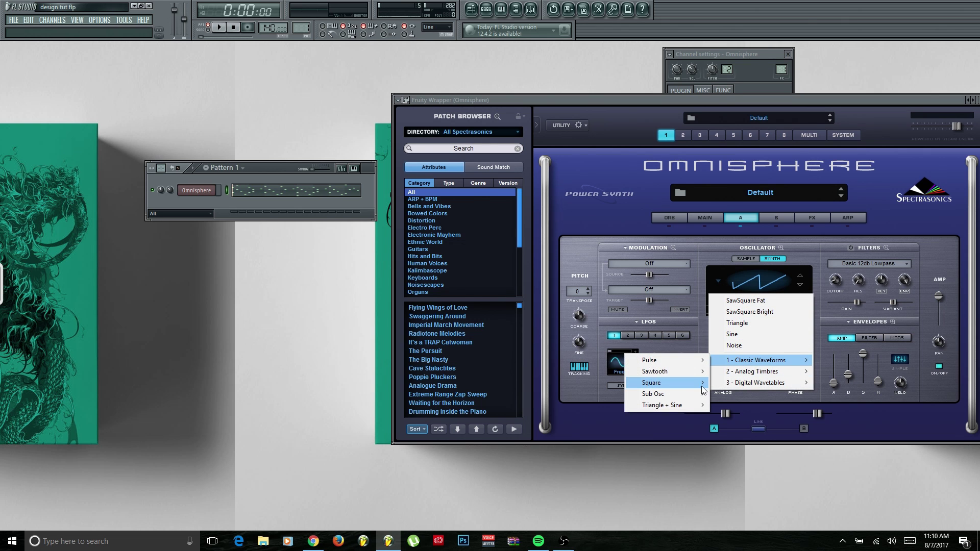
{"action": "mouse_move", "coordinate": [694, 373]}
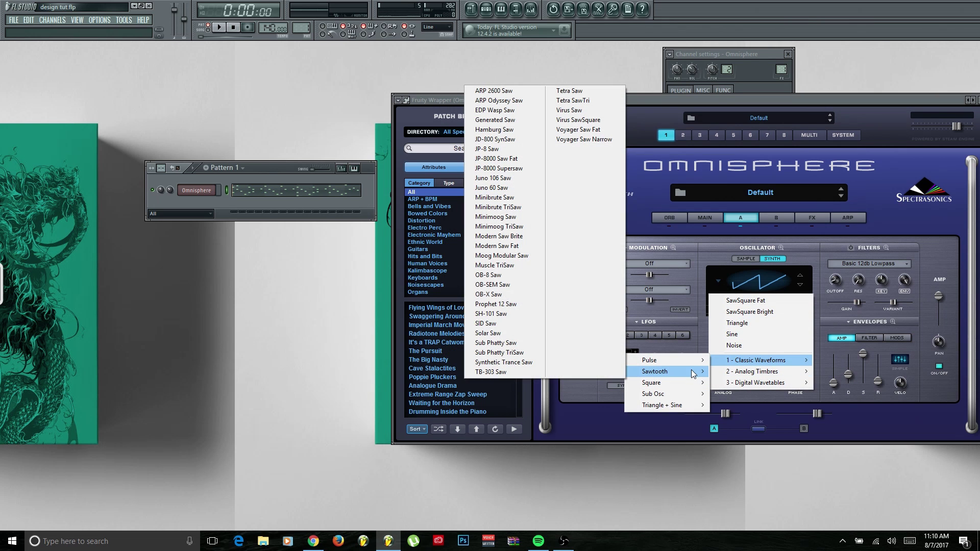
{"action": "left_click", "coordinate": [515, 372]}
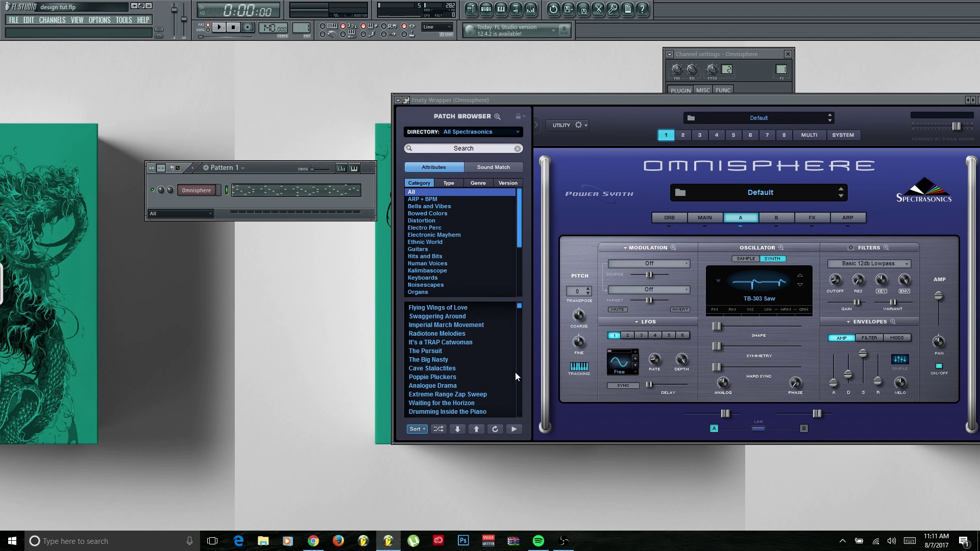
Play the pattern briefly to hear the TB-303 Saw sound
{"action": "left_click_drag", "start_coordinate": [269, 169], "coordinate": [254, 172]}
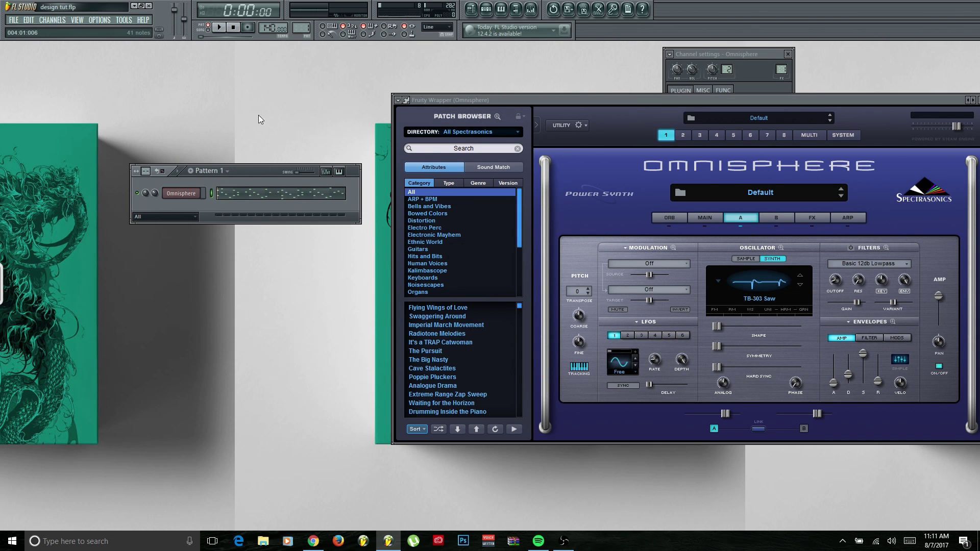
{"action": "left_click", "coordinate": [219, 28]}
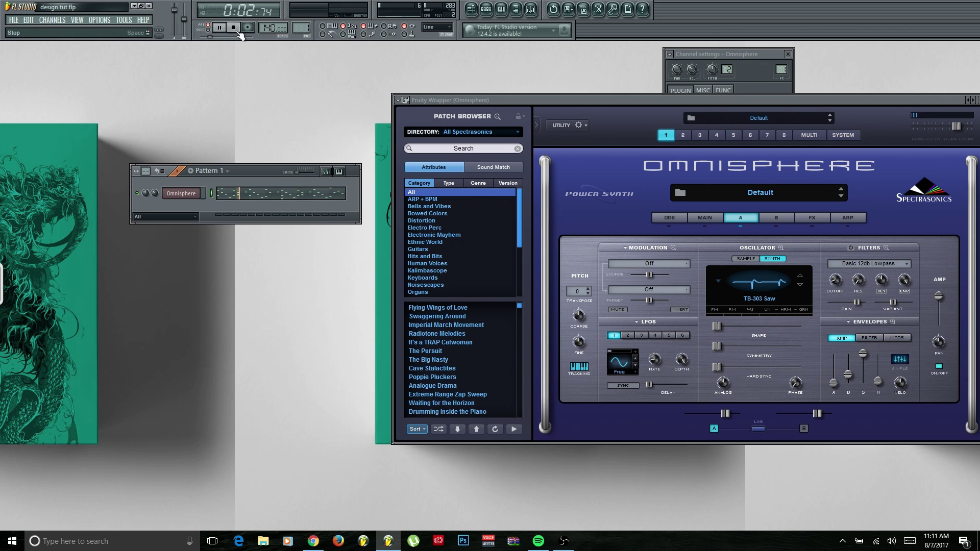
{"action": "left_click", "coordinate": [237, 29]}
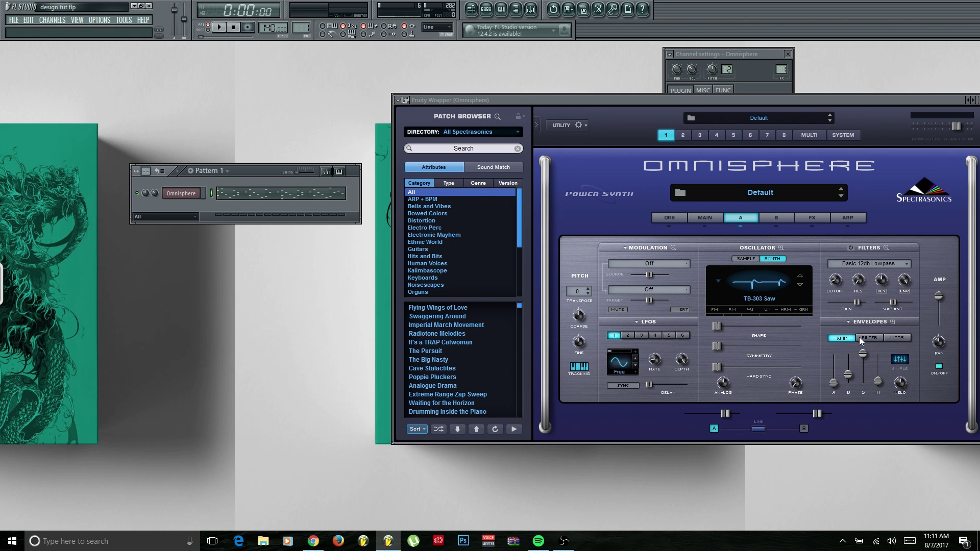
Pull the amp envelope sustain fully down and audition the pattern
{"action": "left_click", "coordinate": [896, 340]}
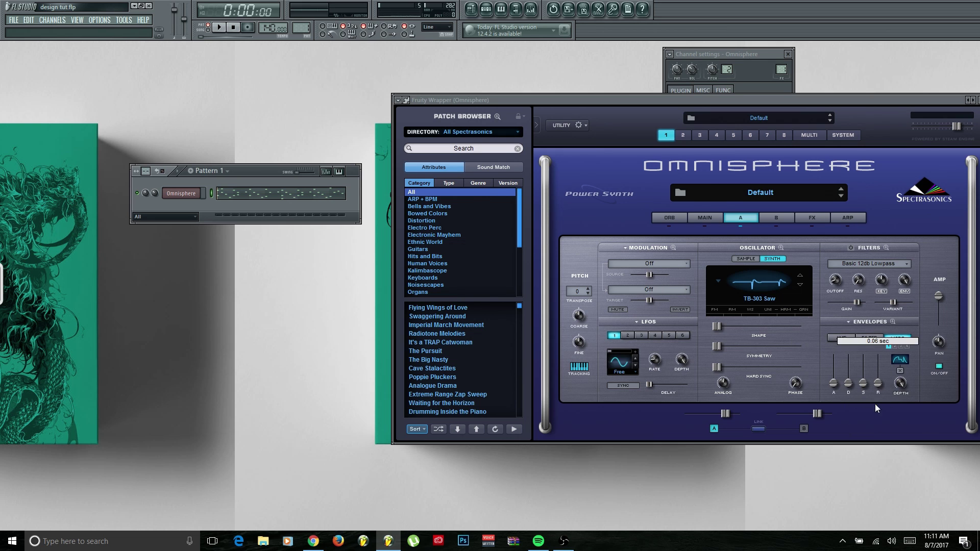
{"action": "left_click", "coordinate": [842, 338]}
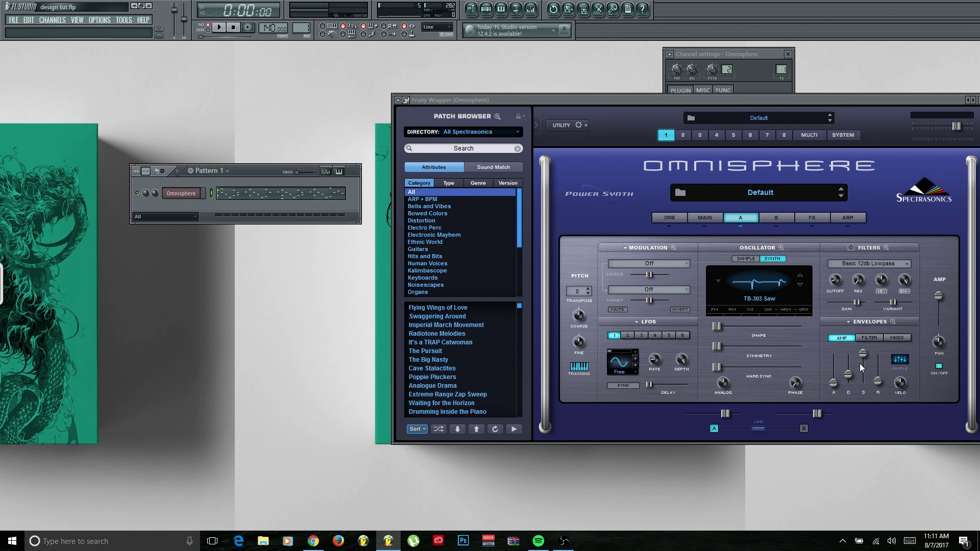
{"action": "left_click_drag", "start_coordinate": [865, 360], "coordinate": [864, 413]}
{"action": "left_click_drag", "start_coordinate": [878, 386], "coordinate": [878, 384]}
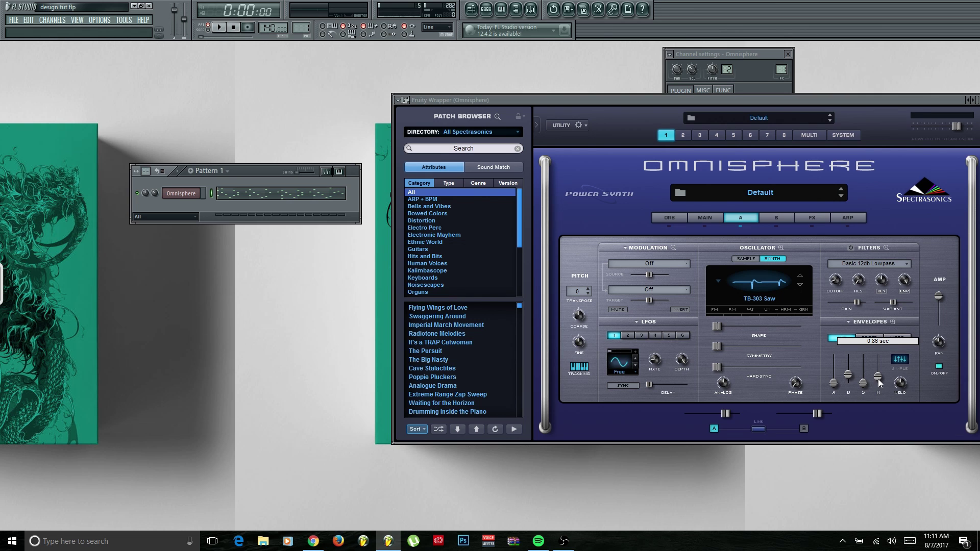
{"action": "key", "text": "space"}
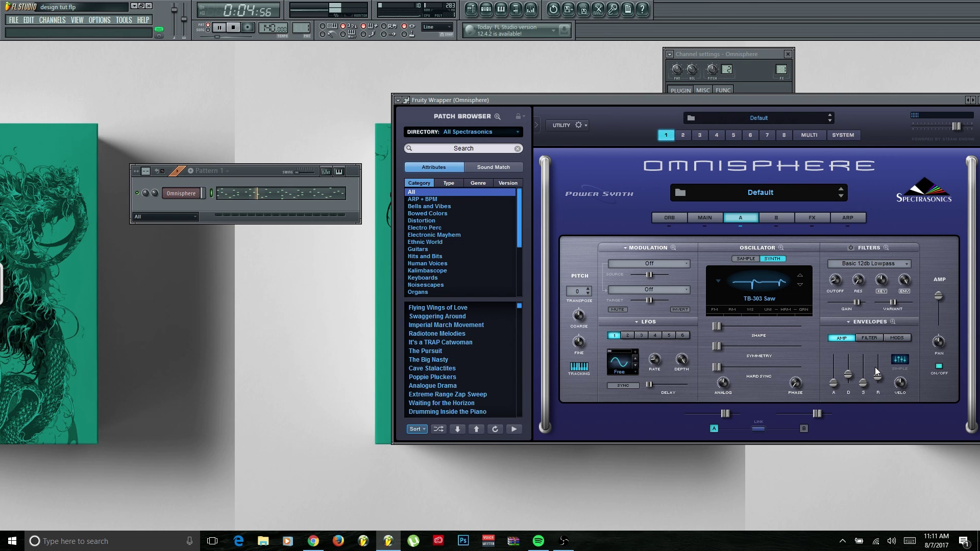
{"action": "key", "text": "space"}
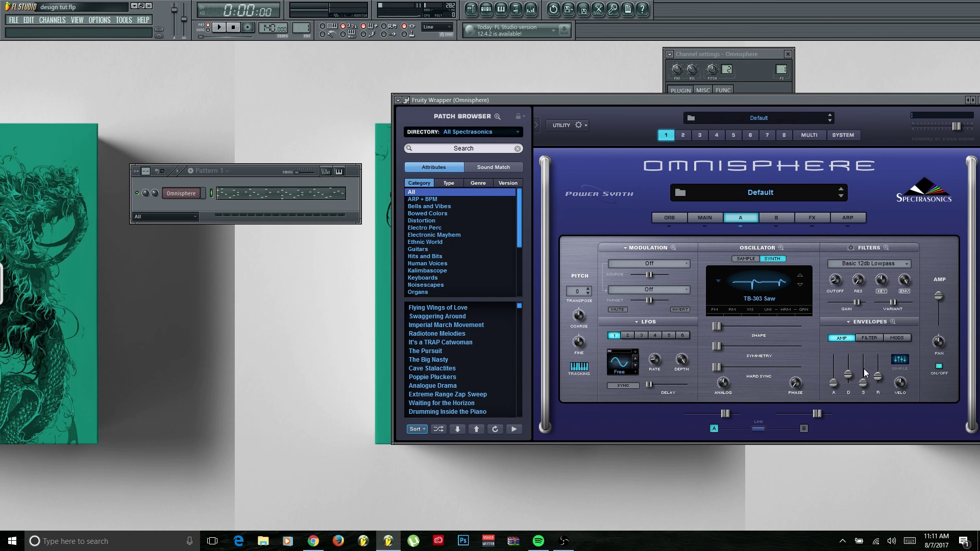
{"action": "key", "text": "space"}
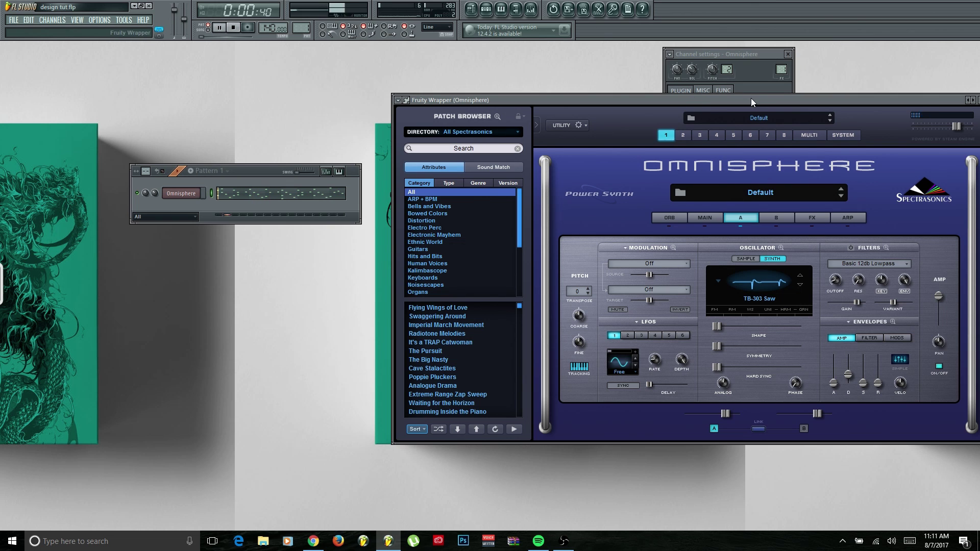
{"action": "key", "text": "space"}
Fine-tune the amp release to about 0.59 sec while the pattern plays
{"action": "left_click_drag", "start_coordinate": [878, 383], "coordinate": [878, 379]}
{"action": "key", "text": "space"}
{"action": "left_click_drag", "start_coordinate": [879, 380], "coordinate": [879, 375]}
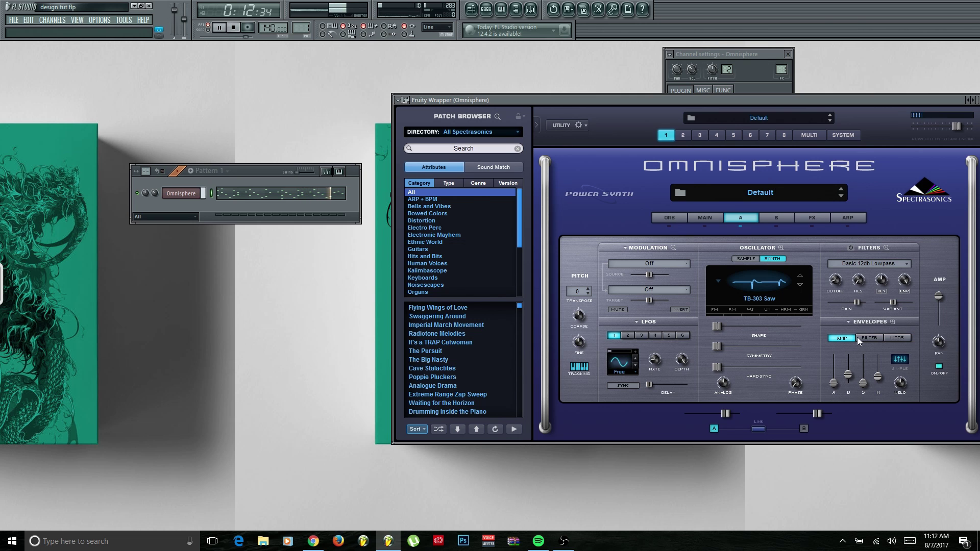
{"action": "mouse_move", "coordinate": [878, 378]}
{"action": "left_mouse_down"}
{"action": "mouse_move", "coordinate": [879, 364]}
{"action": "mouse_move", "coordinate": [878, 384]}
{"action": "left_mouse_up"}
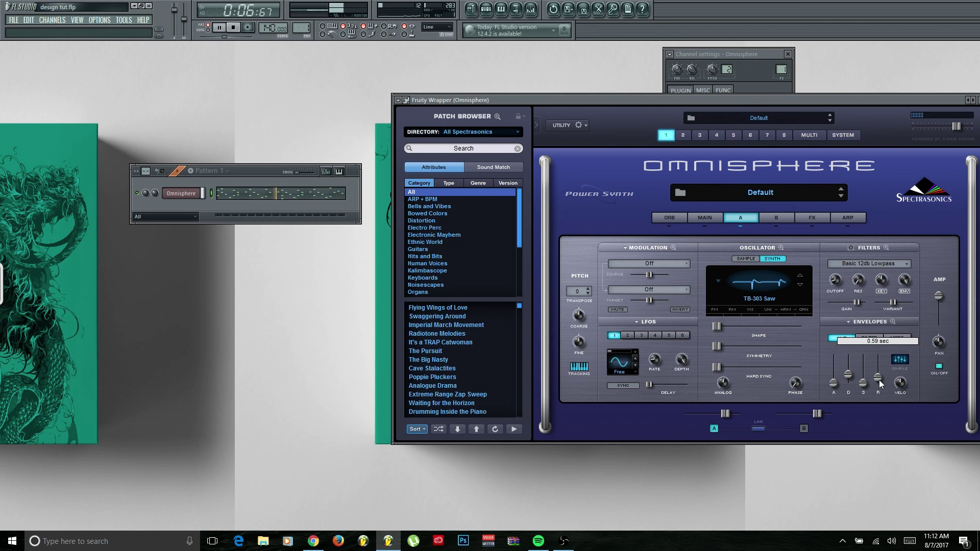
{"action": "left_click_drag", "start_coordinate": [747, 107], "coordinate": [727, 107]}
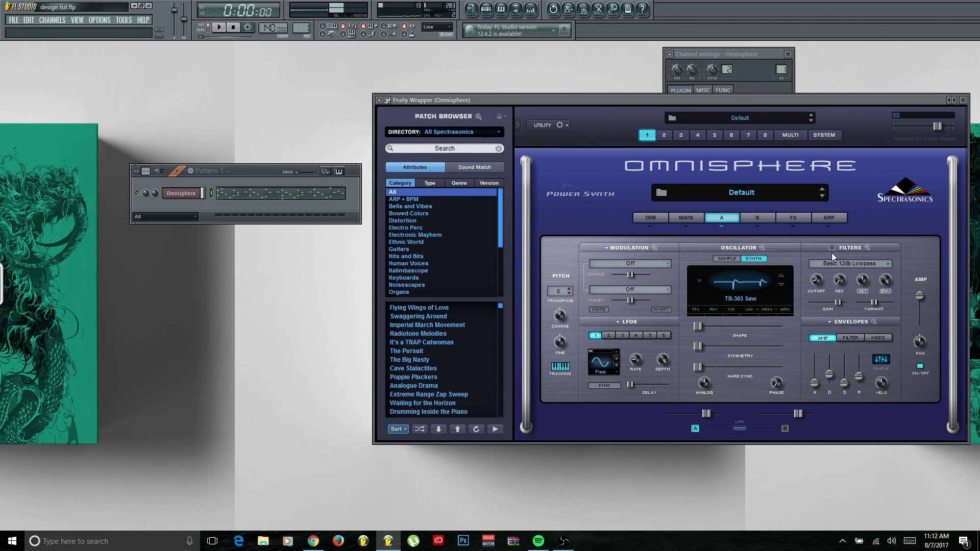
{"action": "key", "text": "space"}
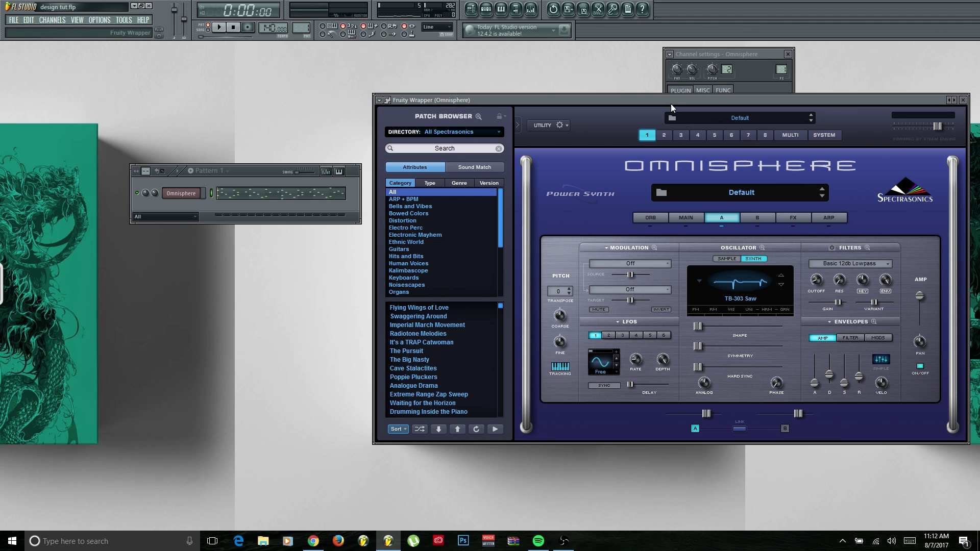
{"action": "key", "text": "space"}
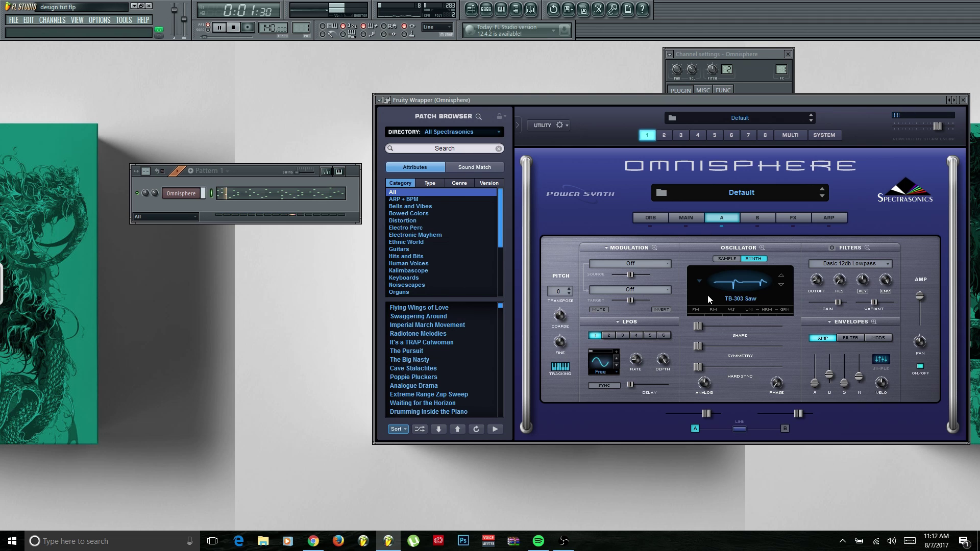
{"action": "key", "text": "space"}
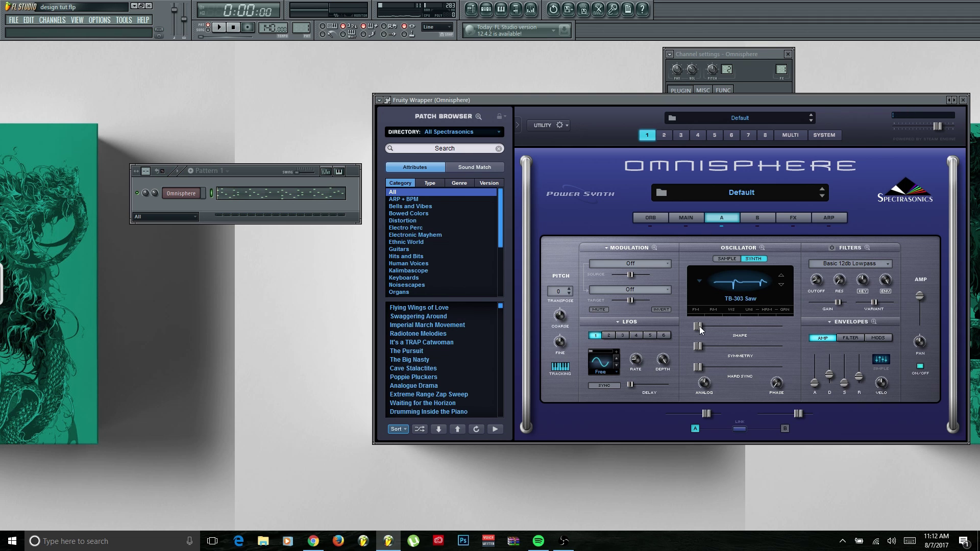
{"action": "mouse_move", "coordinate": [701, 330]}
{"action": "key", "text": "space"}
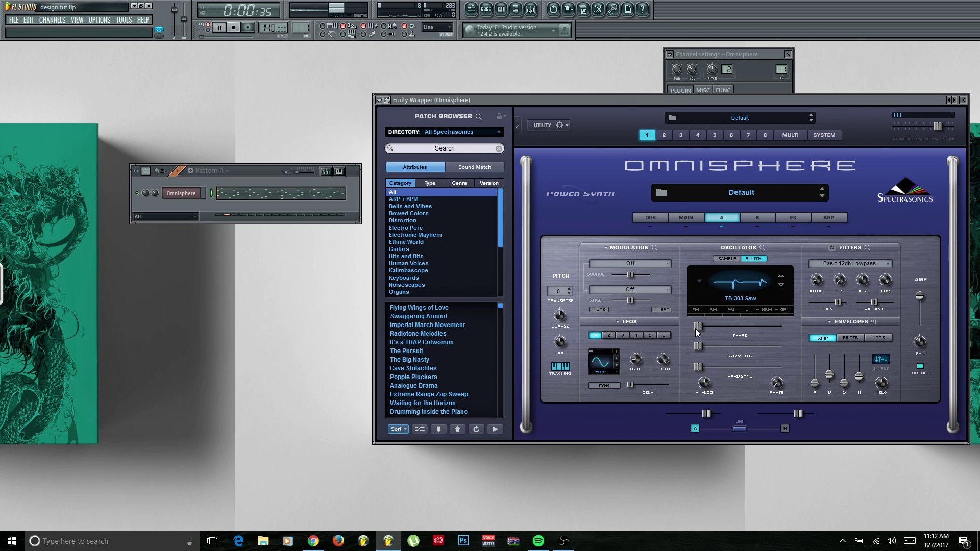
{"action": "left_click_drag", "start_coordinate": [699, 326], "coordinate": [765, 338]}
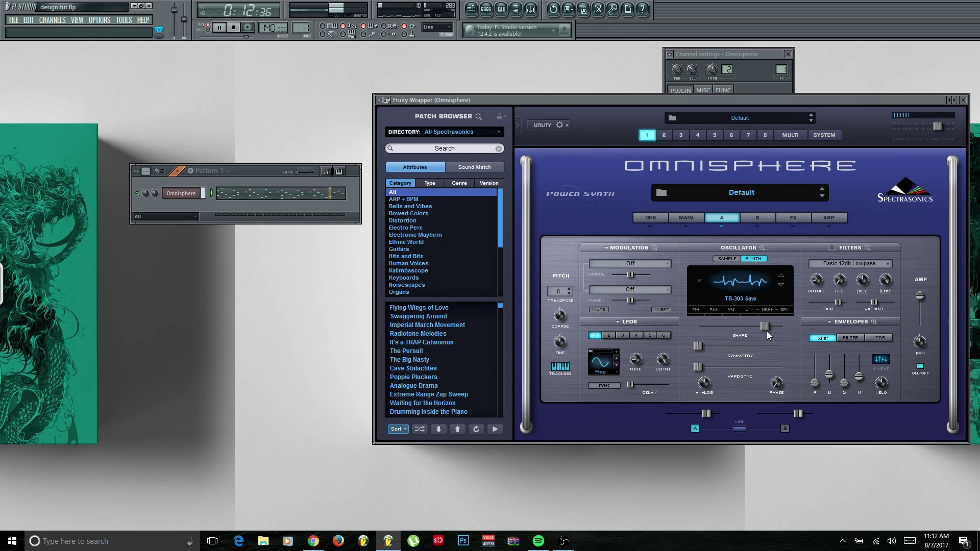
{"action": "left_click_drag", "start_coordinate": [764, 327], "coordinate": [805, 337]}
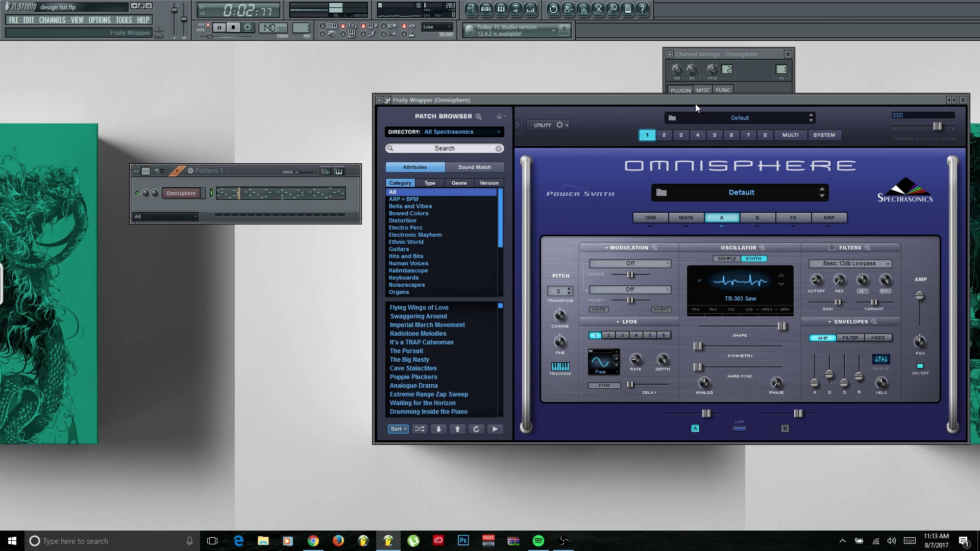
{"action": "left_click_drag", "start_coordinate": [709, 103], "coordinate": [700, 100]}
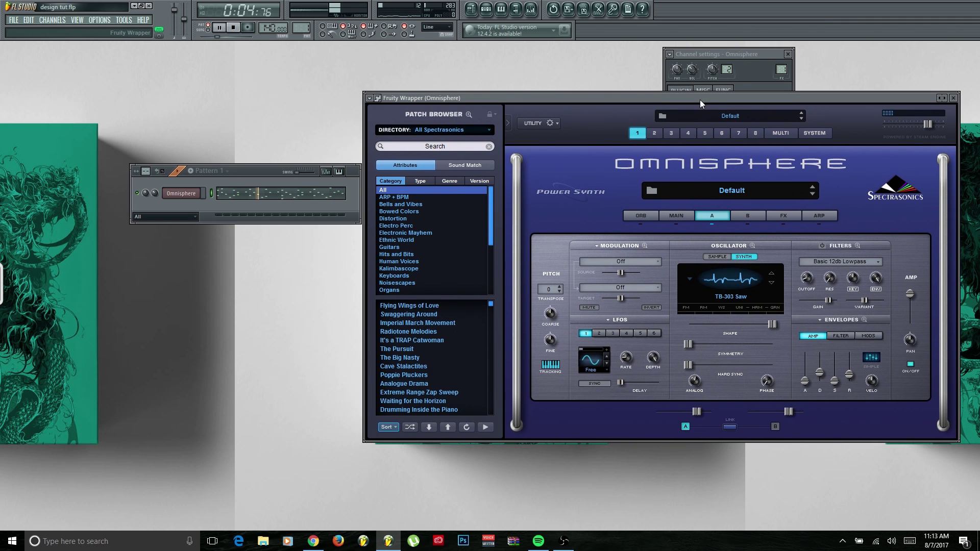
{"action": "key", "text": "space"}
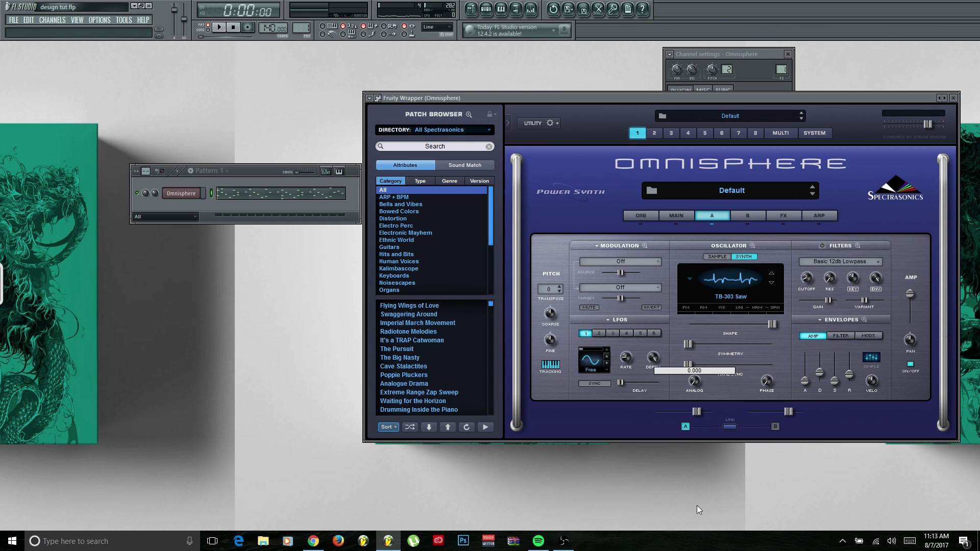
{"action": "key", "text": "space"}
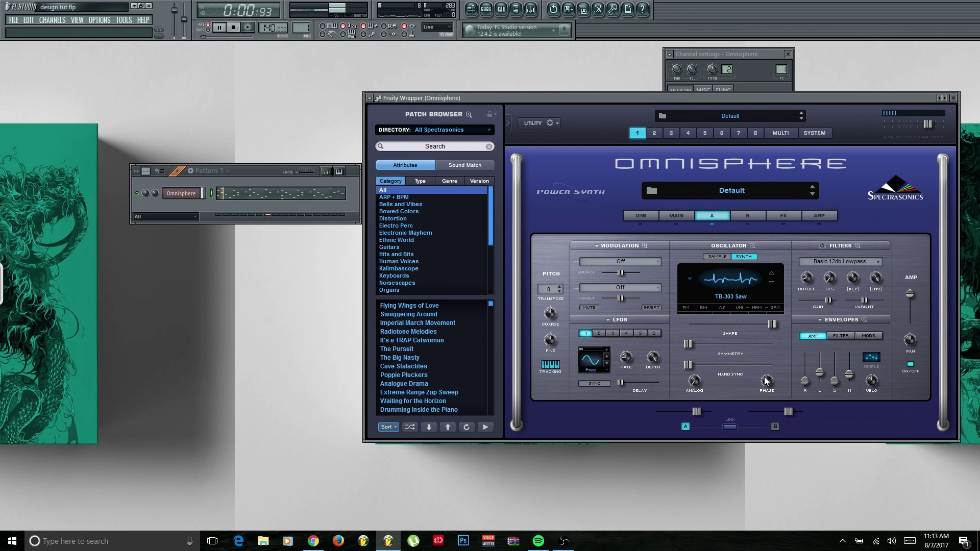
{"action": "mouse_move", "coordinate": [763, 349]}
{"action": "key", "text": "space"}
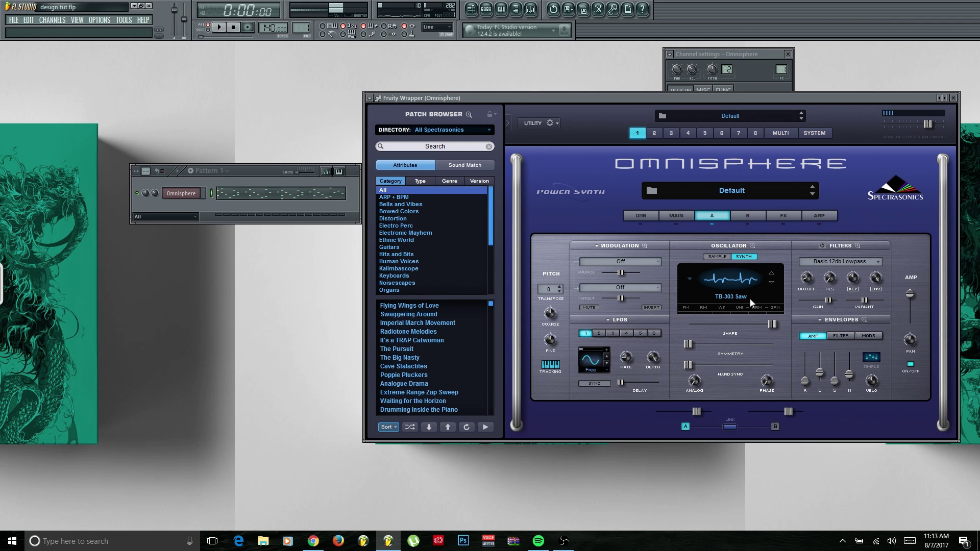
In Oscillator Zoom, audition the FM page, then switch FM off
{"action": "left_click", "coordinate": [752, 246]}
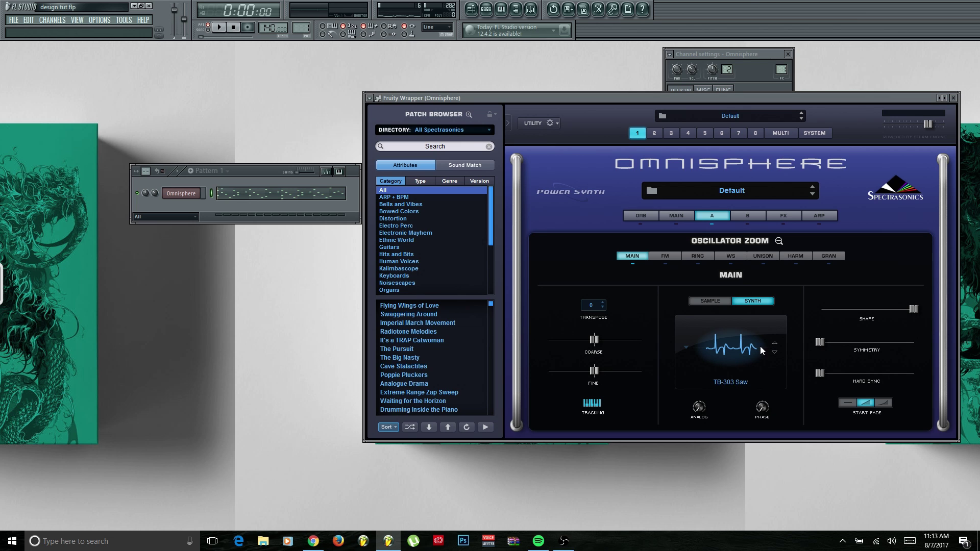
{"action": "left_click", "coordinate": [664, 258]}
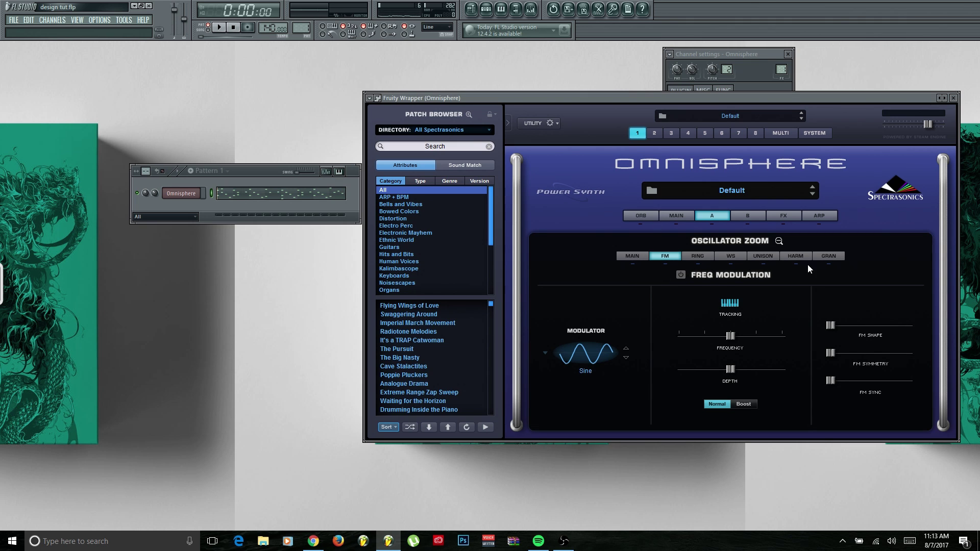
{"action": "left_click", "coordinate": [634, 257]}
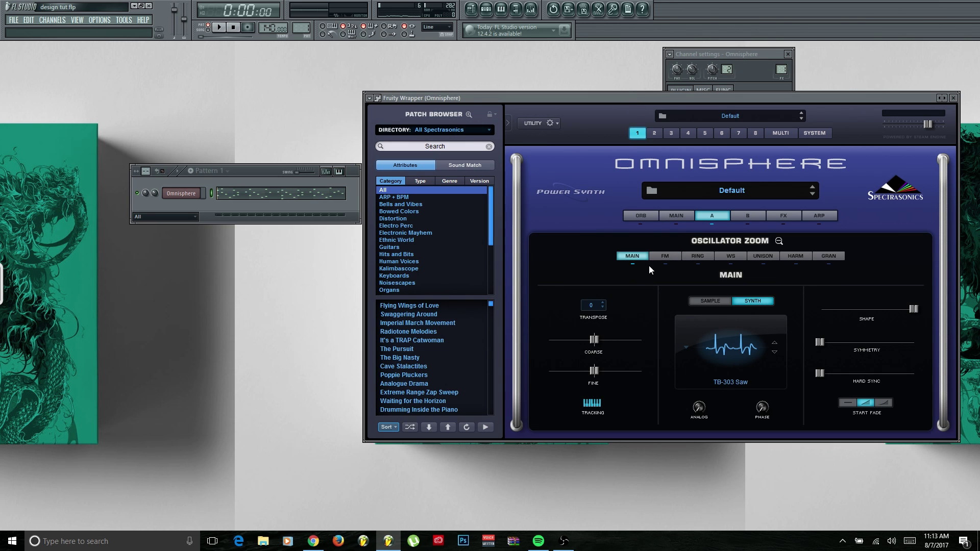
{"action": "left_click", "coordinate": [666, 258]}
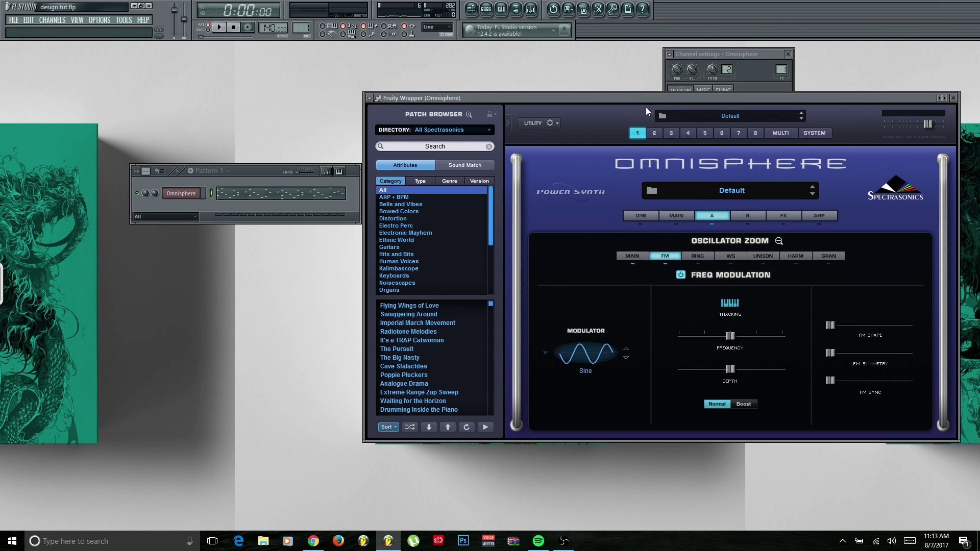
{"action": "left_click", "coordinate": [267, 170]}
{"action": "key", "text": "space"}
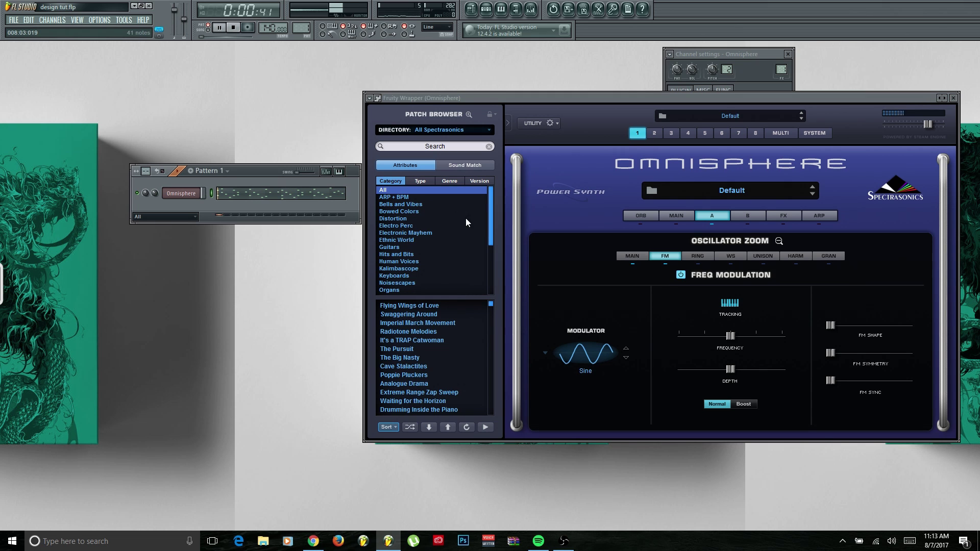
{"action": "left_click", "coordinate": [681, 274]}
{"action": "key", "text": "space"}
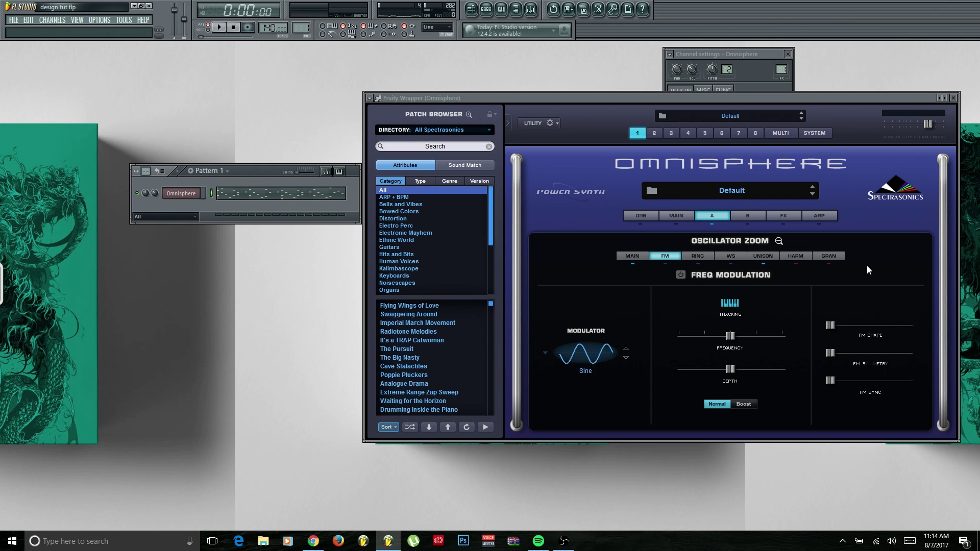
Check the GRAN page, then switch Harmonia on and back off while playing
{"action": "left_click", "coordinate": [834, 258]}
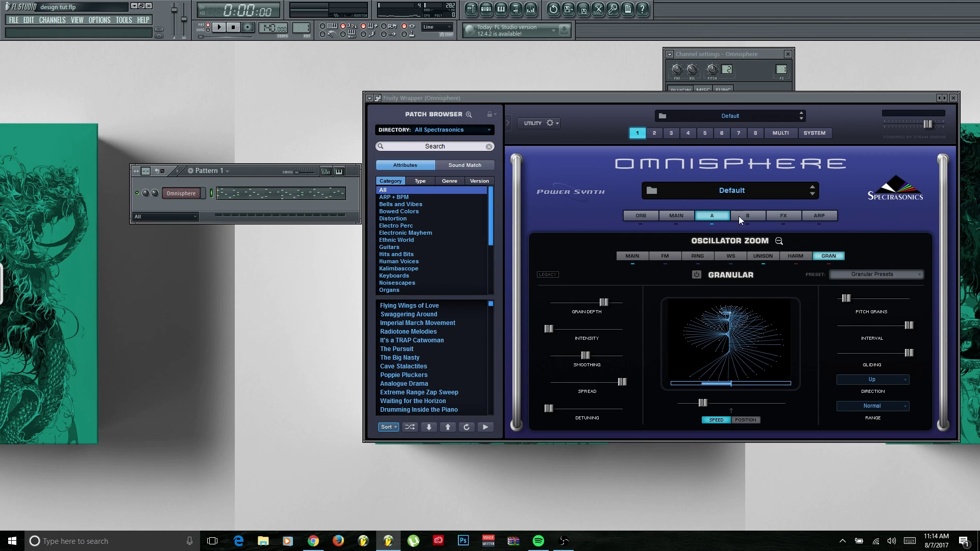
{"action": "left_click", "coordinate": [798, 257]}
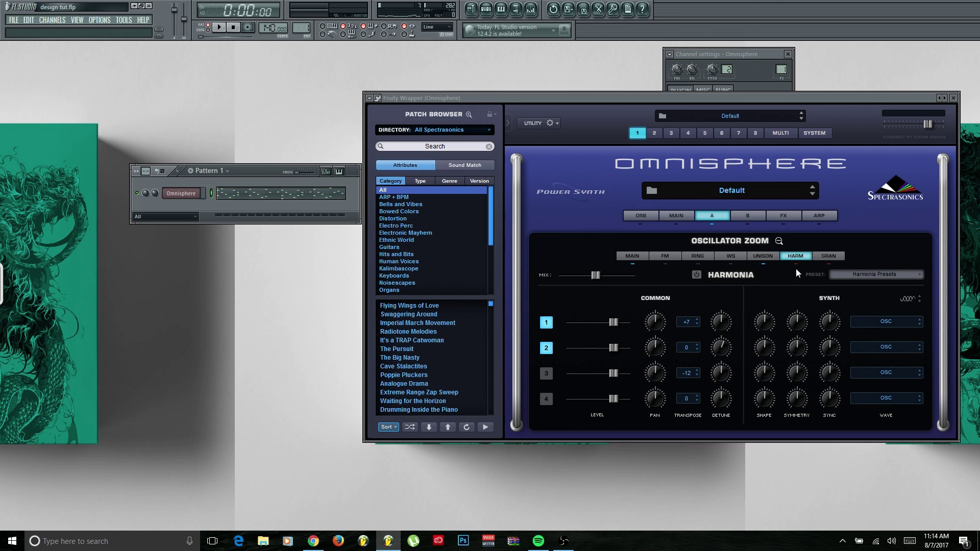
{"action": "left_click", "coordinate": [796, 268]}
{"action": "key", "text": "space"}
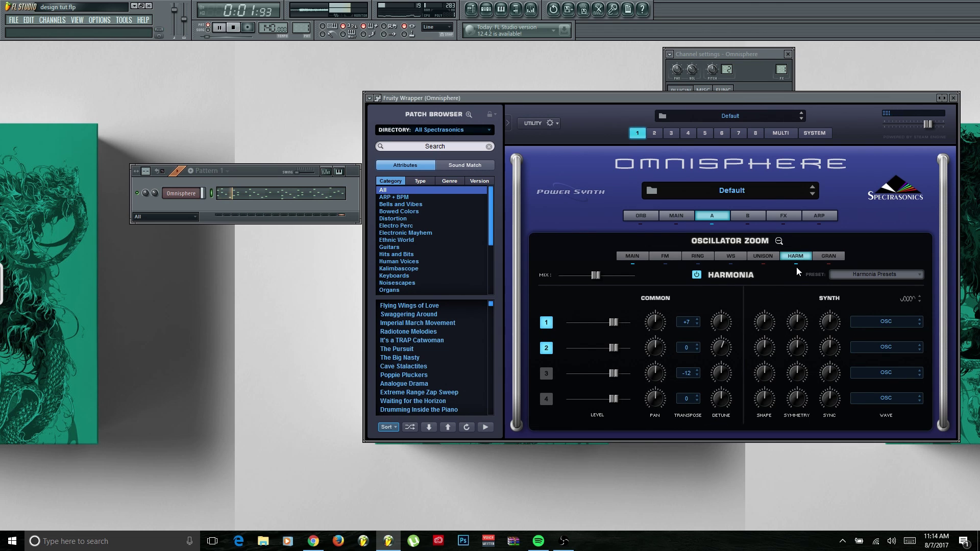
{"action": "left_click", "coordinate": [765, 264]}
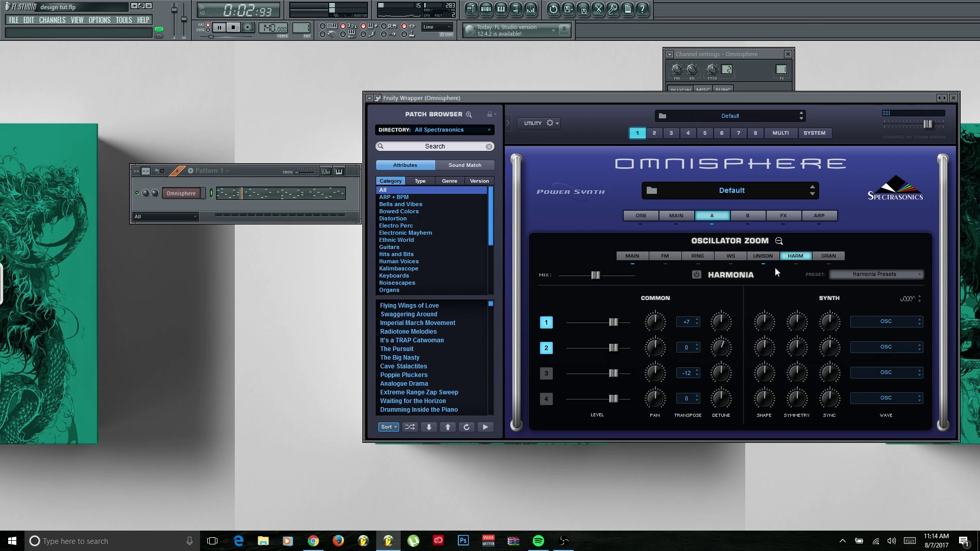
Close Oscillator Zoom and set the filter to Lowpass Filters > Rich and Moogie1
{"action": "left_click", "coordinate": [780, 241]}
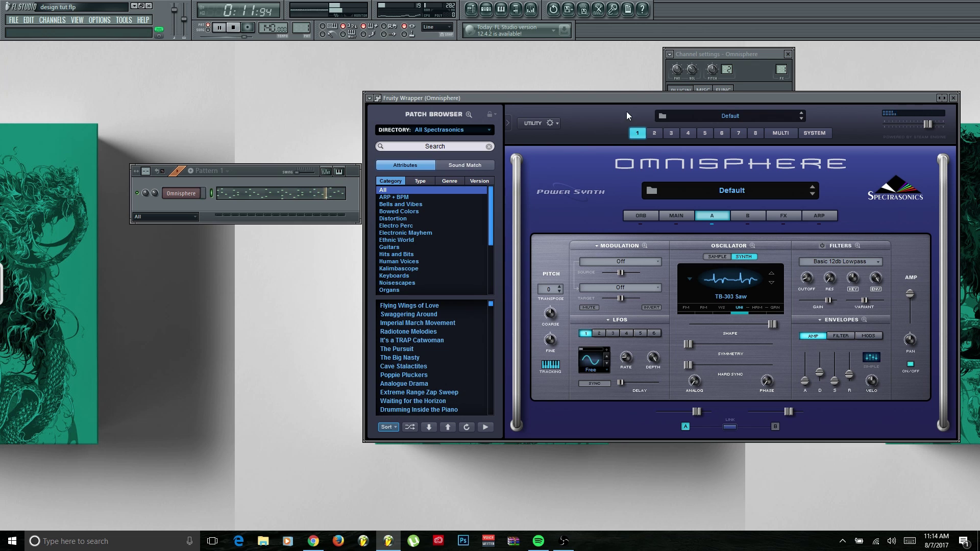
{"action": "key", "text": "space"}
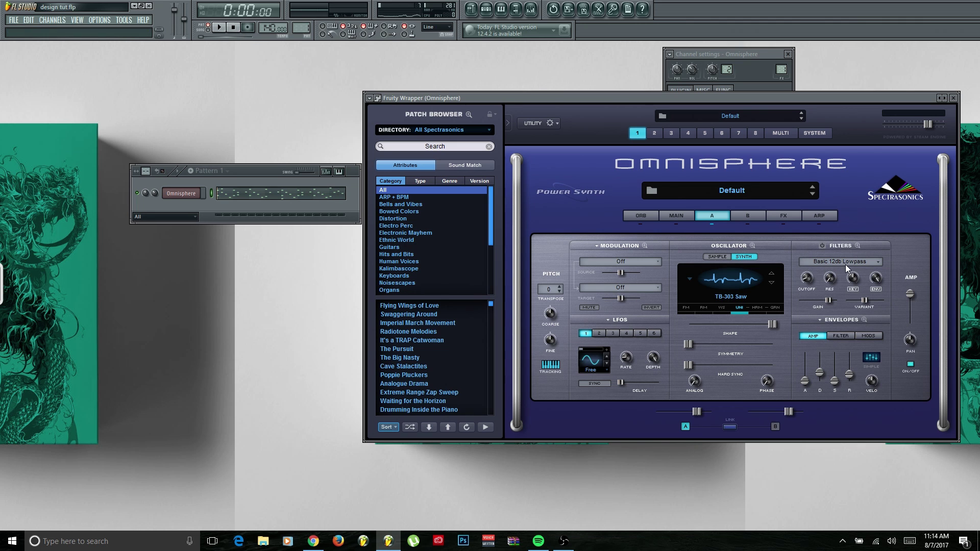
{"action": "left_click", "coordinate": [878, 261]}
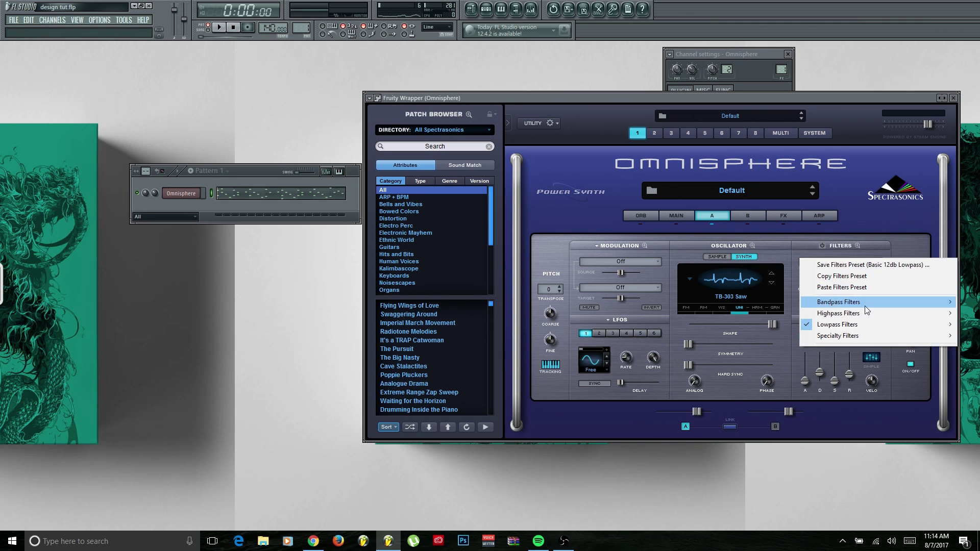
{"action": "mouse_move", "coordinate": [866, 327]}
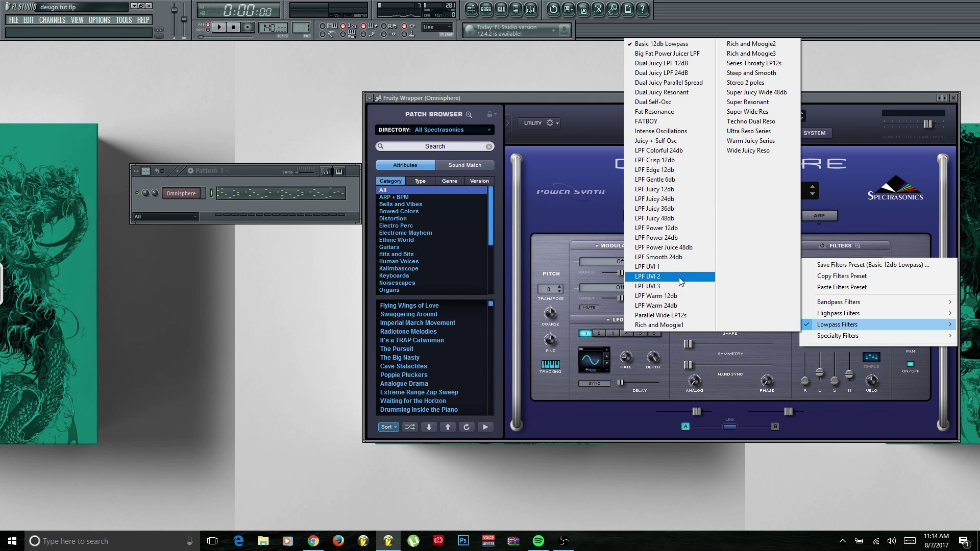
{"action": "left_click", "coordinate": [683, 325]}
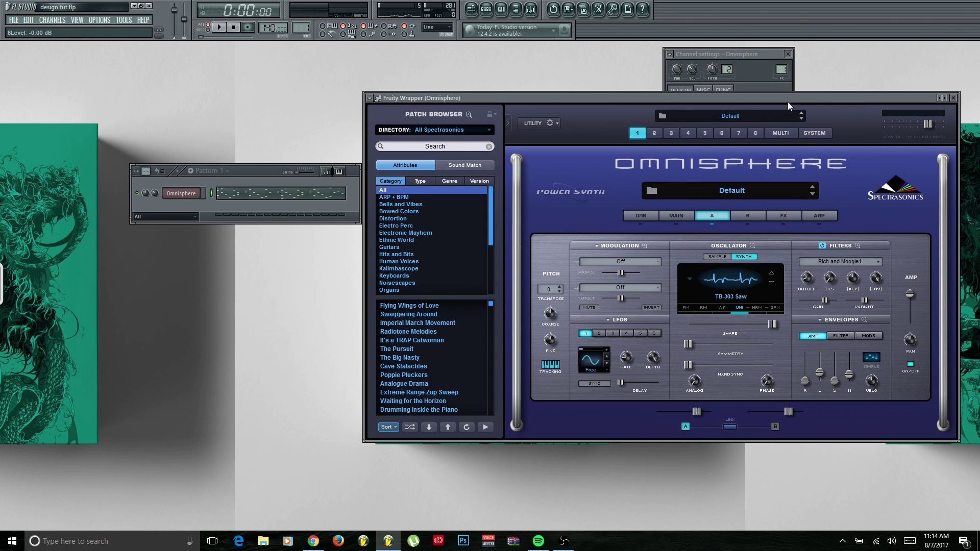
Play the pattern twice to hear the Rich and Moogie1 filter
{"action": "key", "text": "space"}
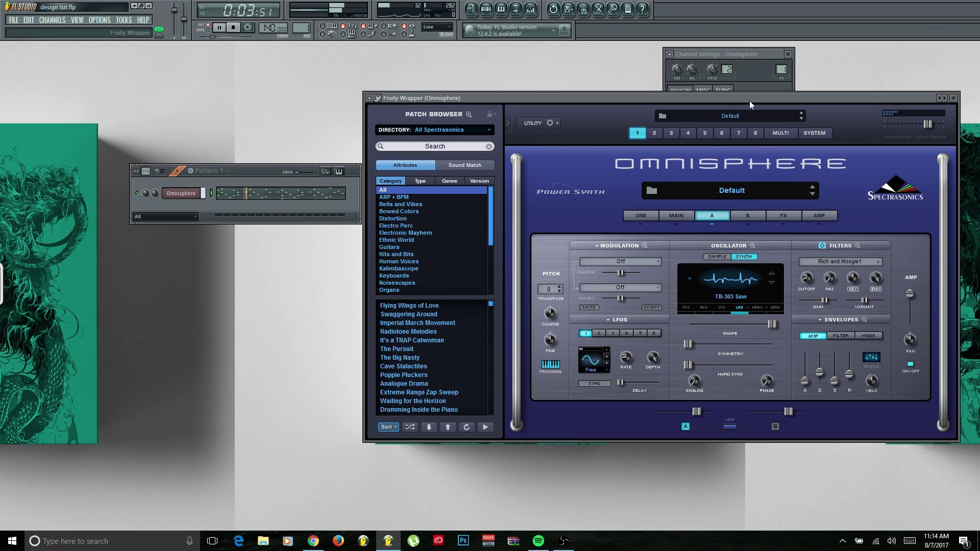
{"action": "key", "text": "space"}
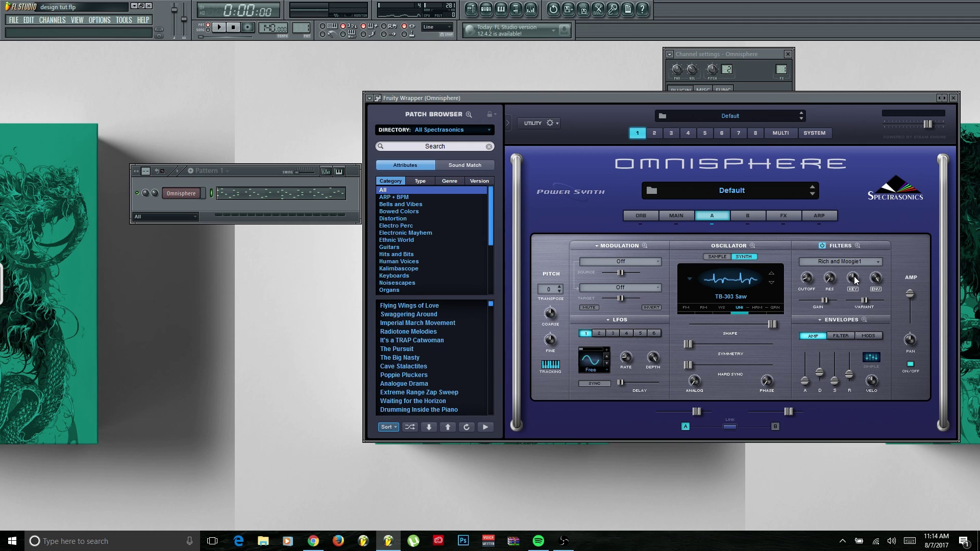
{"action": "key", "text": "space"}
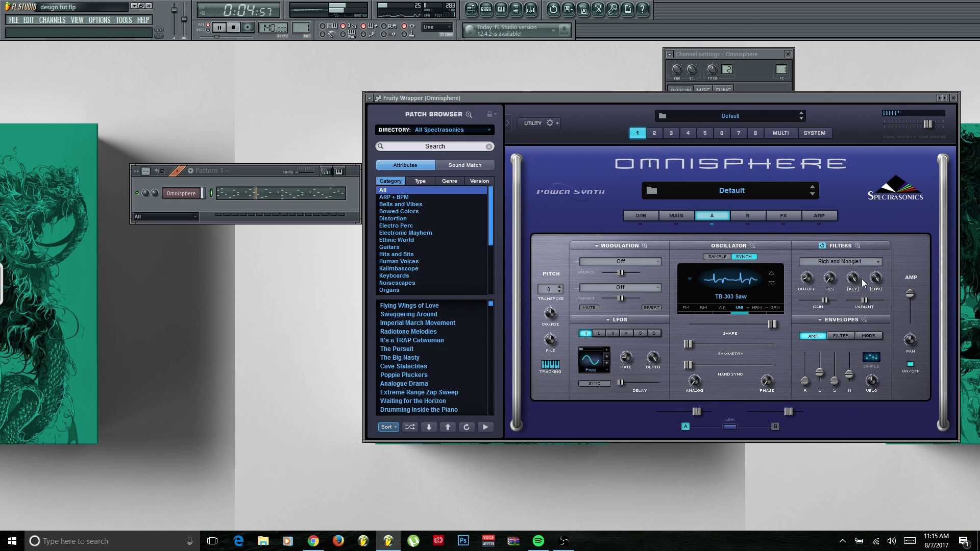
{"action": "key", "text": "space"}
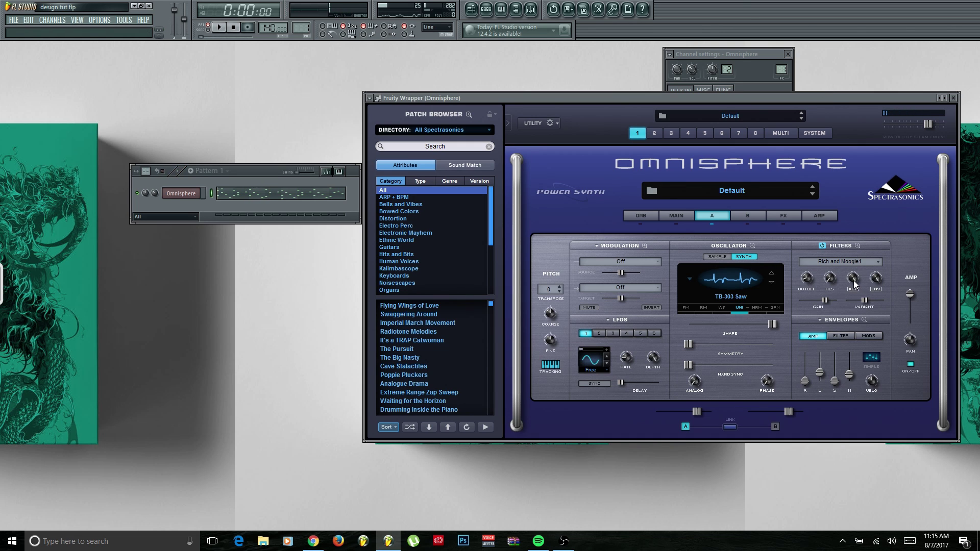
Set filter key tracking to 0.950 and resonance to 0.095 while auditioning
{"action": "left_click_drag", "start_coordinate": [856, 279], "coordinate": [850, 321]}
{"action": "key", "text": "space"}
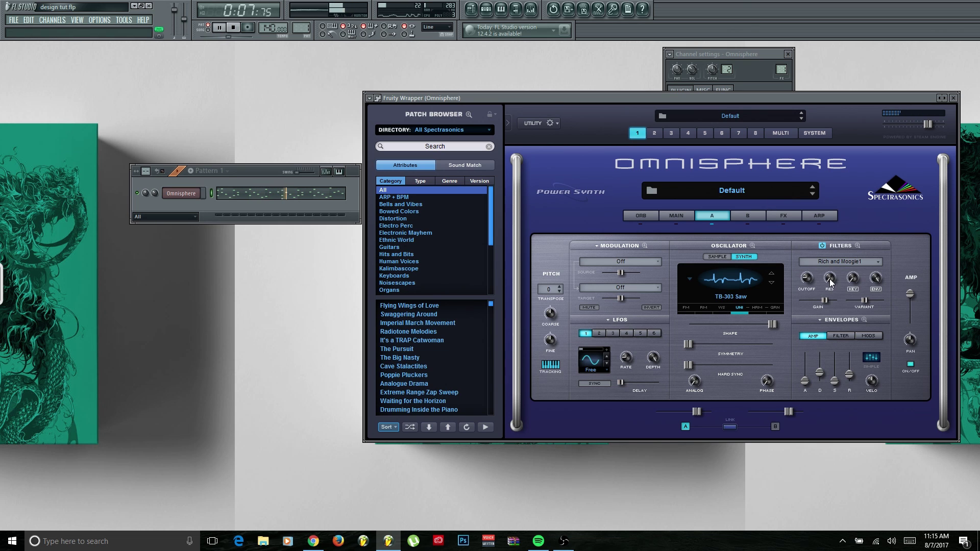
{"action": "left_click_drag", "start_coordinate": [830, 281], "coordinate": [829, 269]}
{"action": "key", "text": "space"}
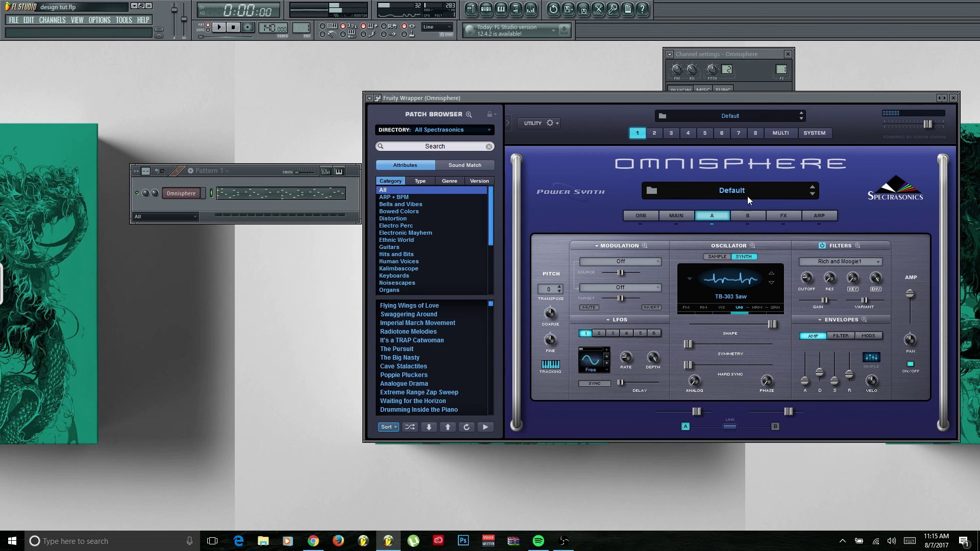
Pull the filter envelope decay down to its minimum (0.07) while the pattern plays, then stop
{"action": "left_click", "coordinate": [840, 336]}
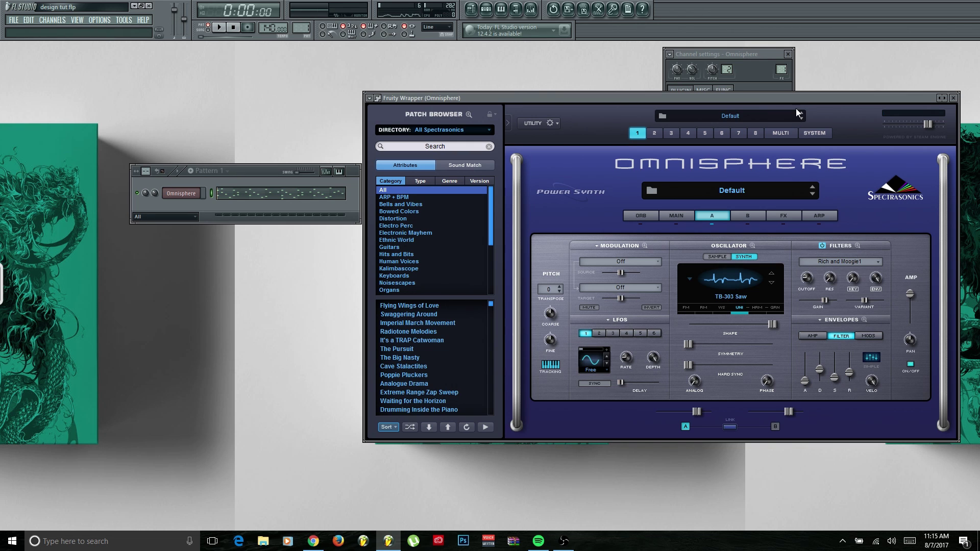
{"action": "key", "text": "space"}
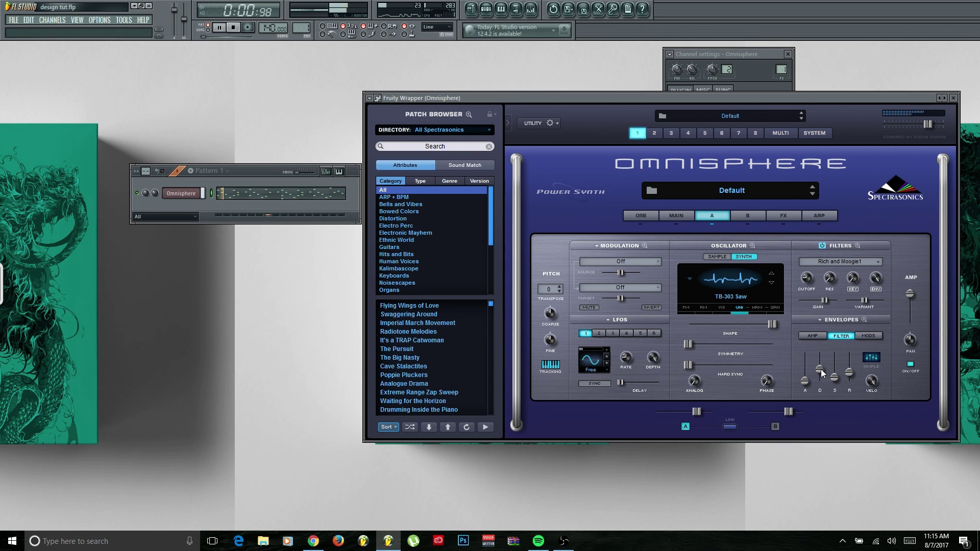
{"action": "left_click_drag", "start_coordinate": [820, 369], "coordinate": [851, 376]}
{"action": "mouse_move", "coordinate": [847, 381]}
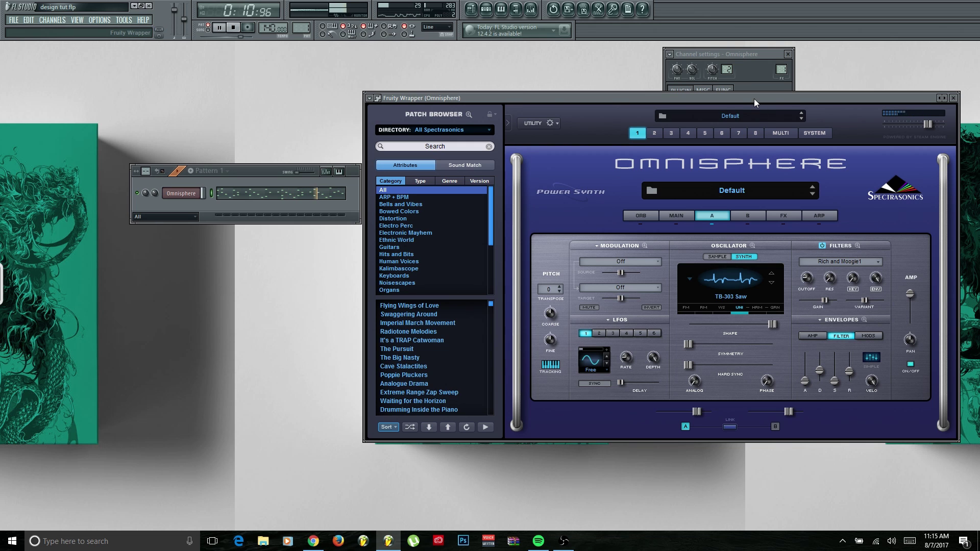
{"action": "left_click_drag", "start_coordinate": [541, 96], "coordinate": [548, 96]}
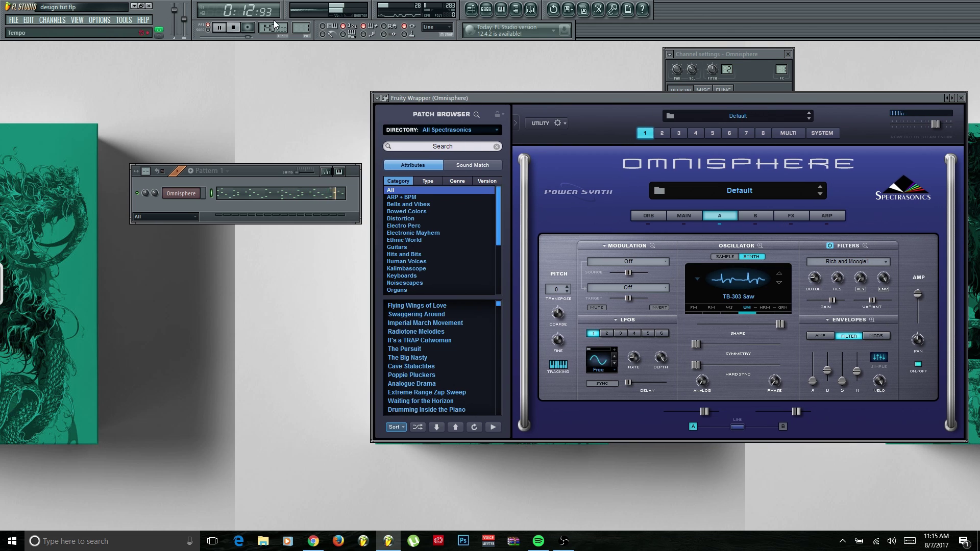
{"action": "left_click", "coordinate": [236, 28]}
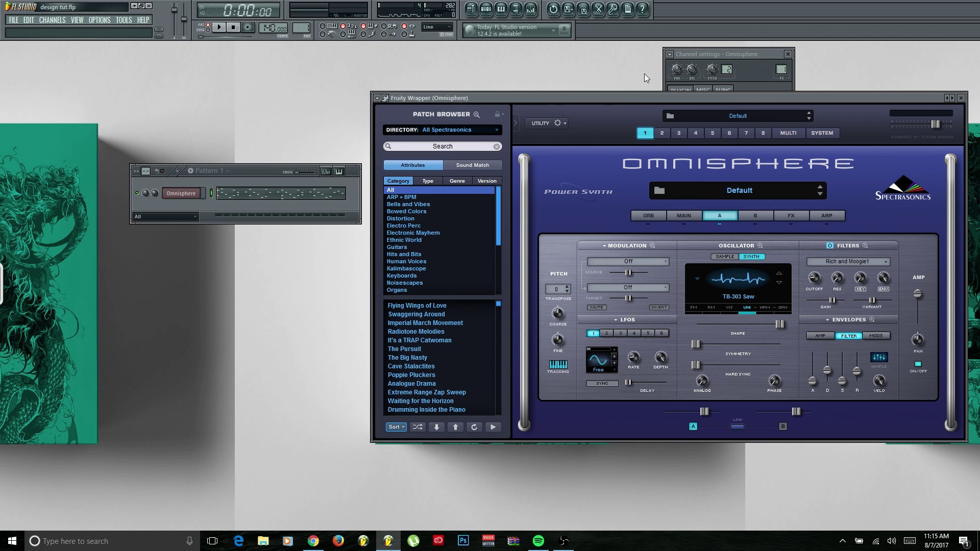
Load Delay > BPM Delay X3 into Omnisphere's first FX slot
{"action": "left_click", "coordinate": [783, 220]}
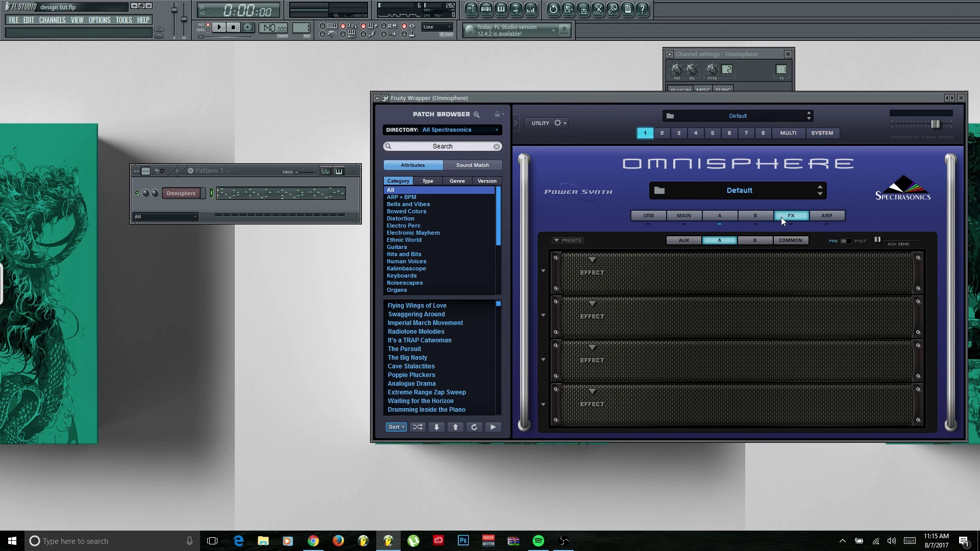
{"action": "left_click", "coordinate": [263, 171]}
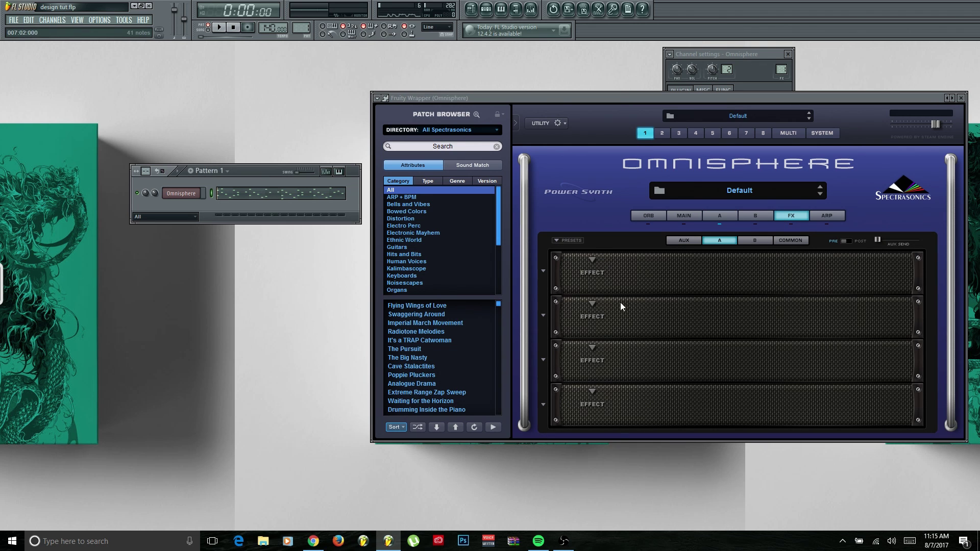
{"action": "left_click", "coordinate": [594, 261]}
{"action": "mouse_move", "coordinate": [611, 360]}
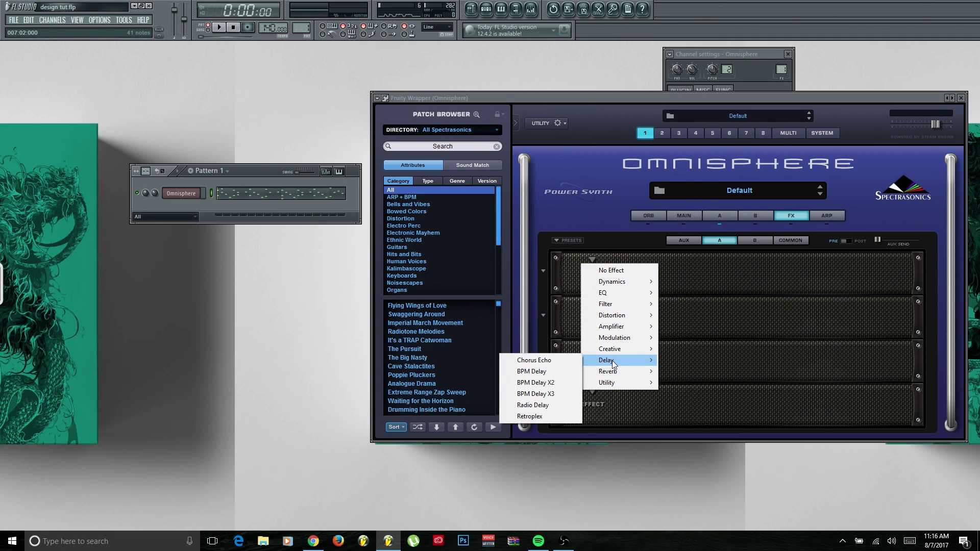
{"action": "left_click", "coordinate": [563, 395]}
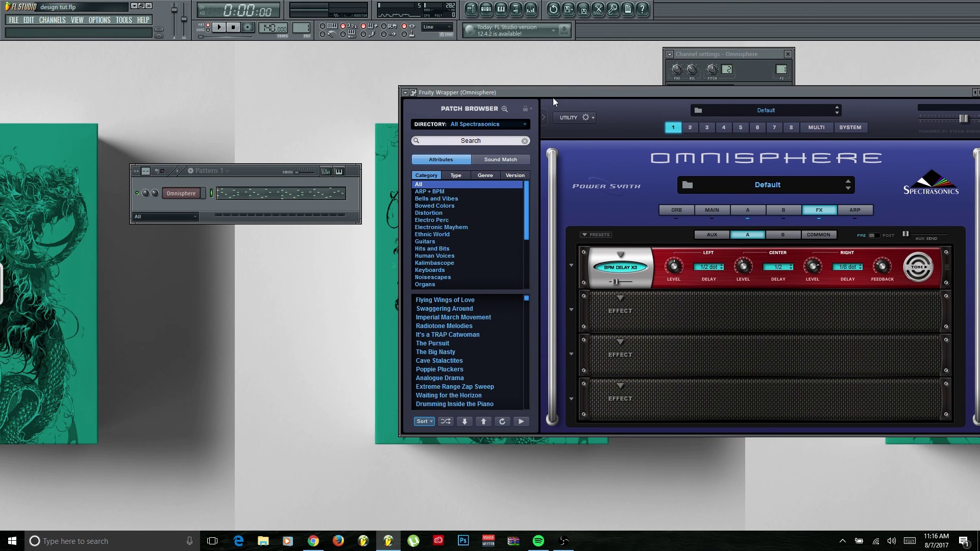
Lower the BPM Delay X3 feedback to 0.22 while the pattern plays
{"action": "key", "text": "space"}
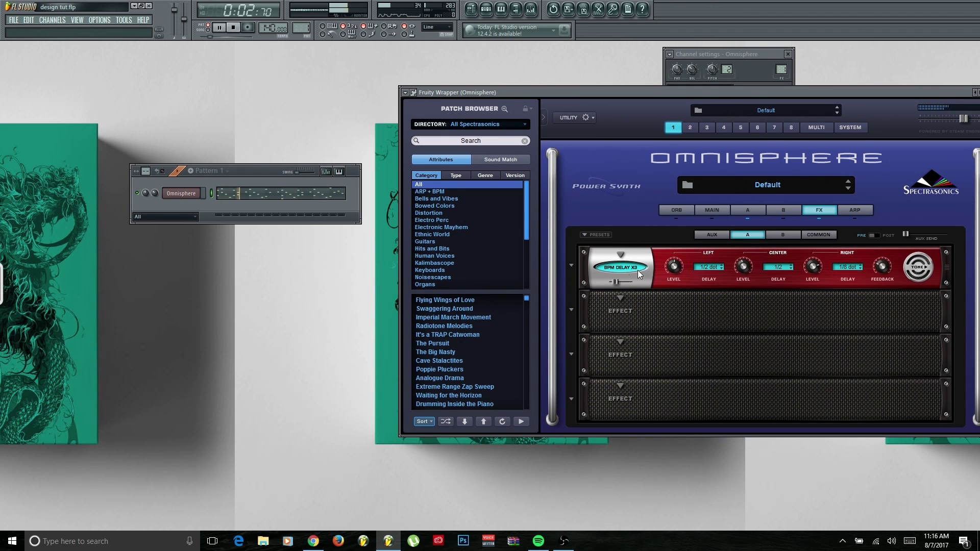
{"action": "mouse_move", "coordinate": [614, 285]}
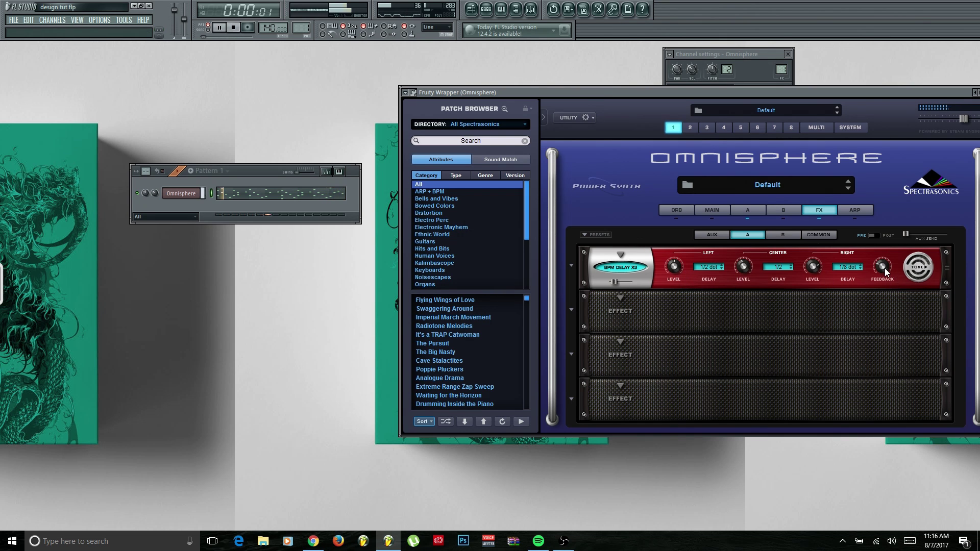
{"action": "mouse_move", "coordinate": [885, 274]}
{"action": "left_click_drag", "start_coordinate": [885, 274], "coordinate": [886, 279]}
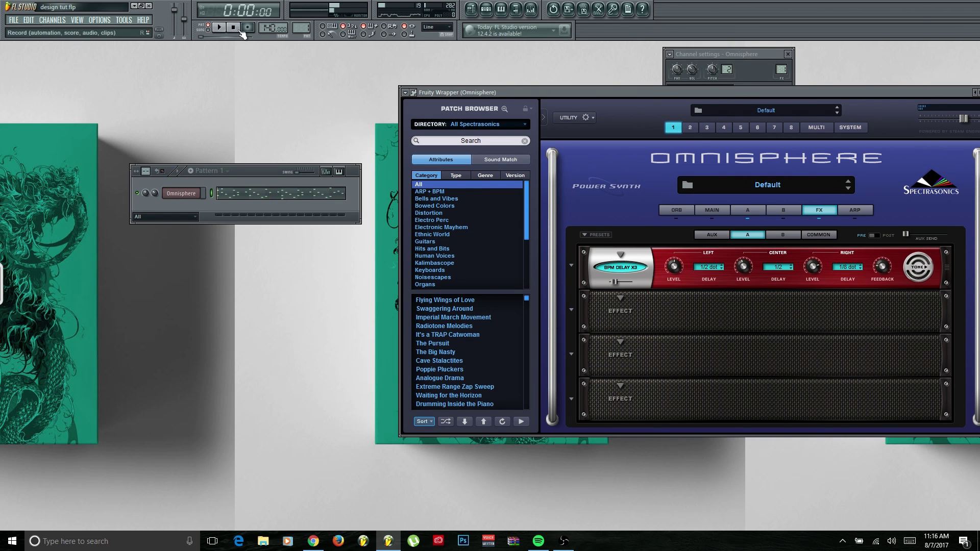
Load Modulation > Ultra Chorus into Omnisphere's second FX slot
{"action": "key", "text": "space"}
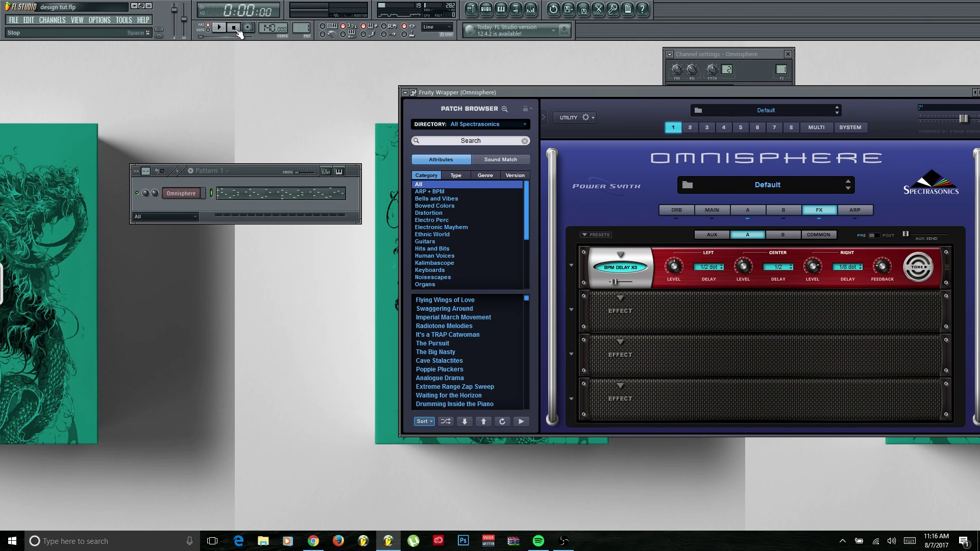
{"action": "left_click", "coordinate": [620, 301]}
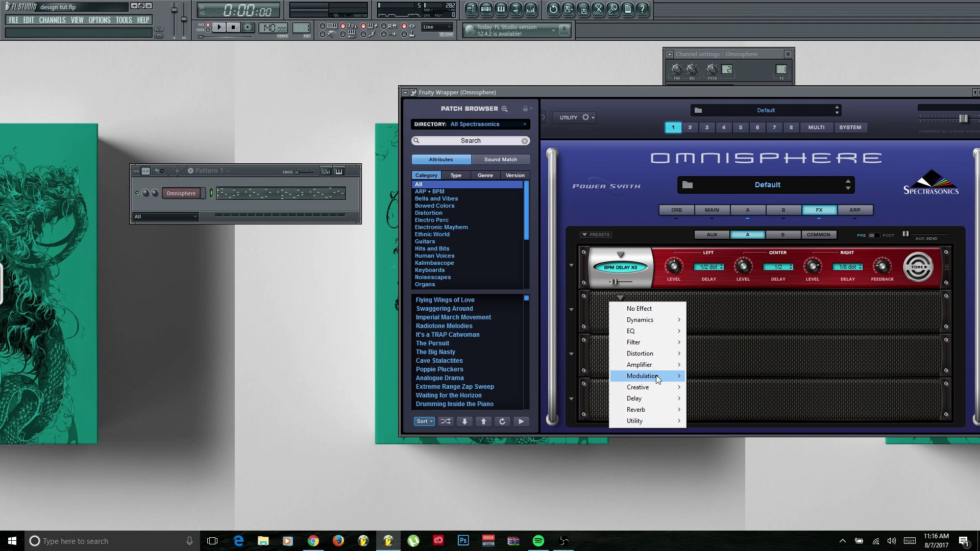
{"action": "mouse_move", "coordinate": [659, 379]}
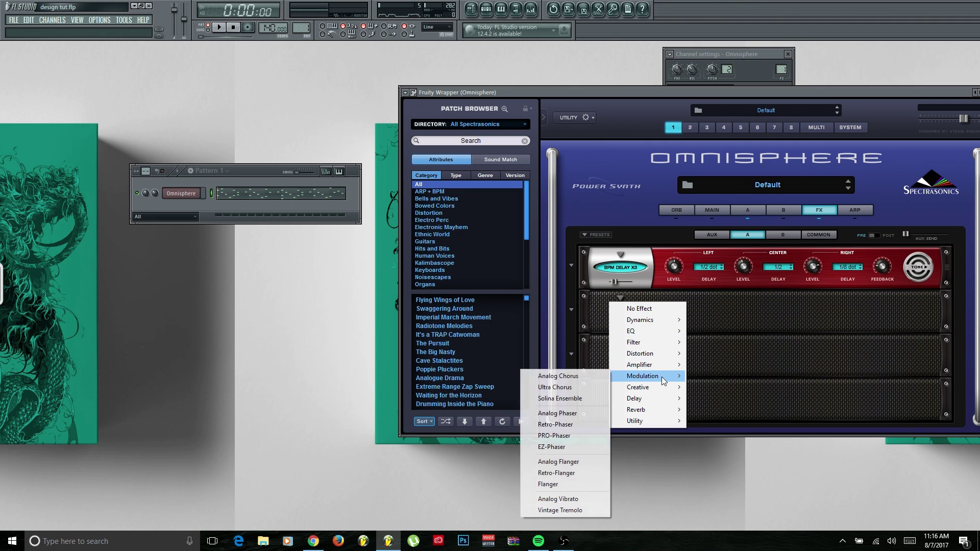
{"action": "left_click", "coordinate": [595, 387]}
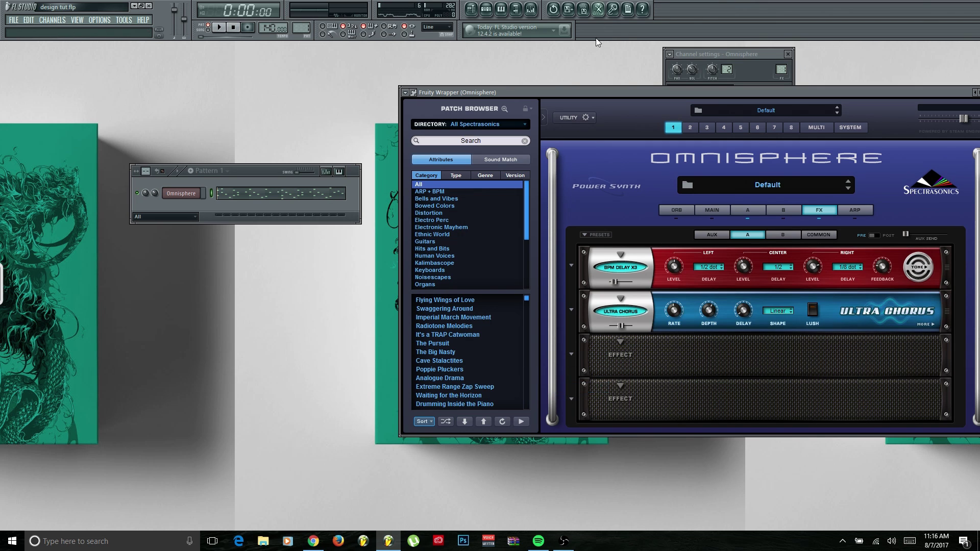
Reduce the Ultra Chorus mix slightly while playing, then return to layer A
{"action": "key", "text": "space"}
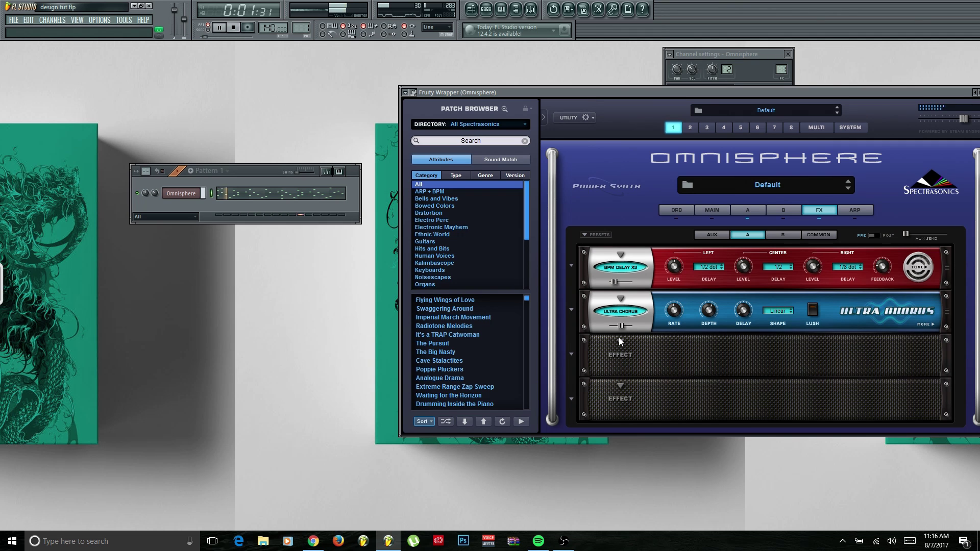
{"action": "left_click_drag", "start_coordinate": [619, 329], "coordinate": [614, 335]}
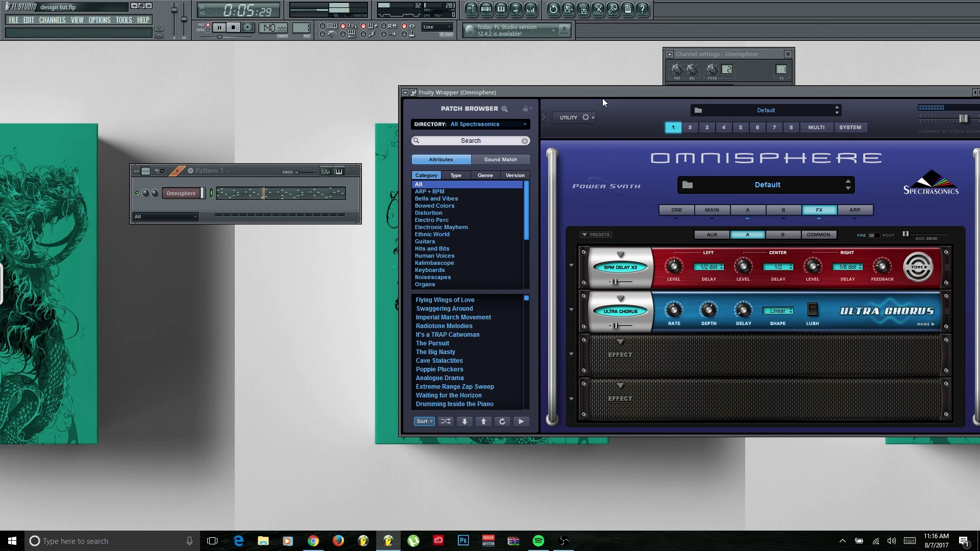
{"action": "left_click_drag", "start_coordinate": [604, 94], "coordinate": [600, 94]}
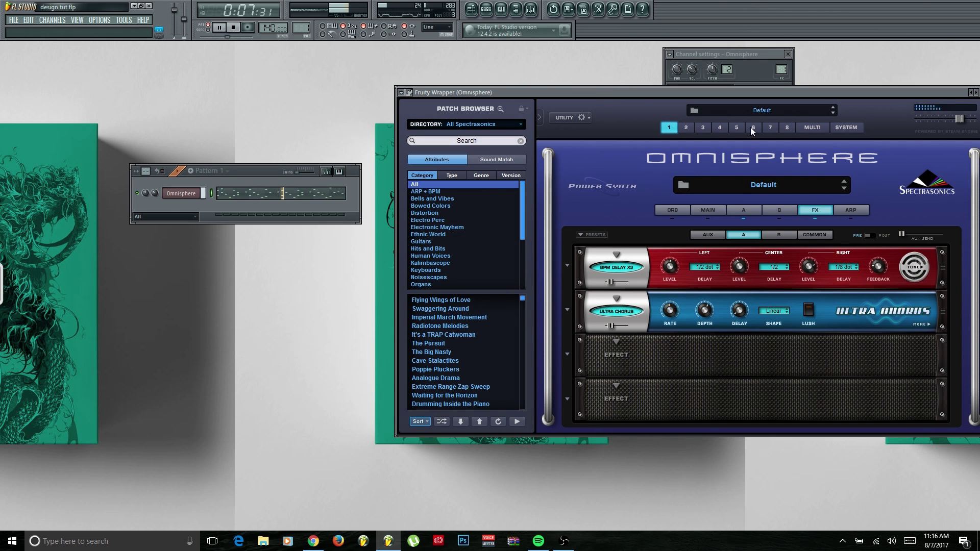
{"action": "left_click", "coordinate": [744, 210]}
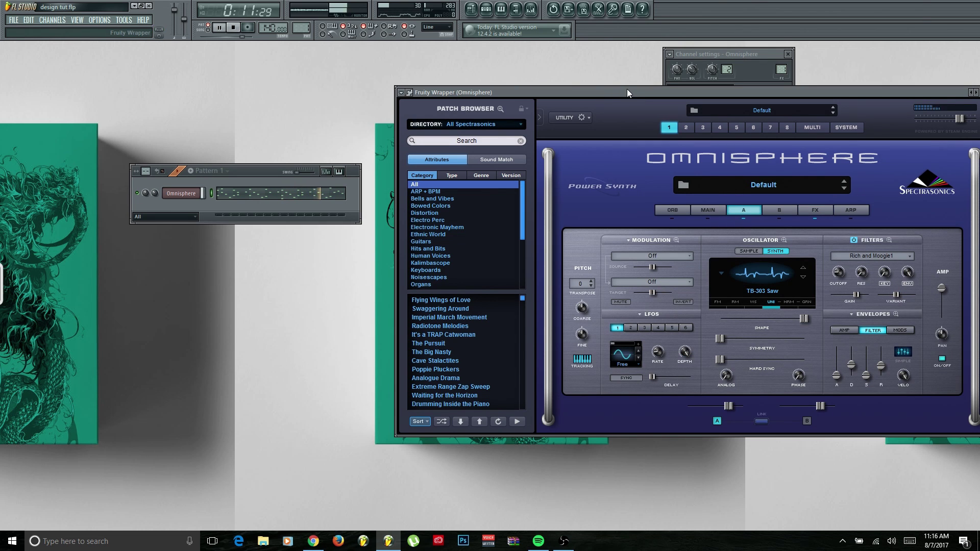
{"action": "key", "text": "space"}
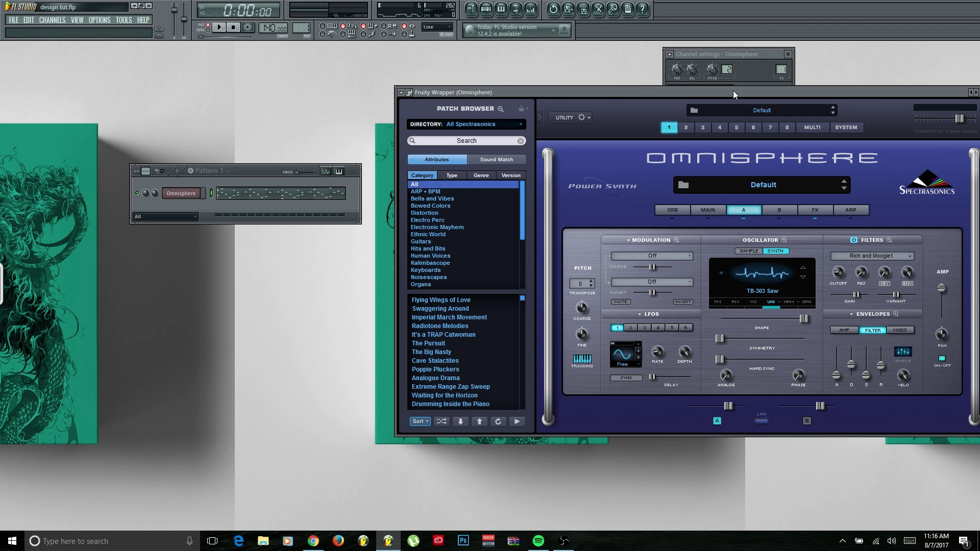
{"action": "left_click", "coordinate": [749, 252]}
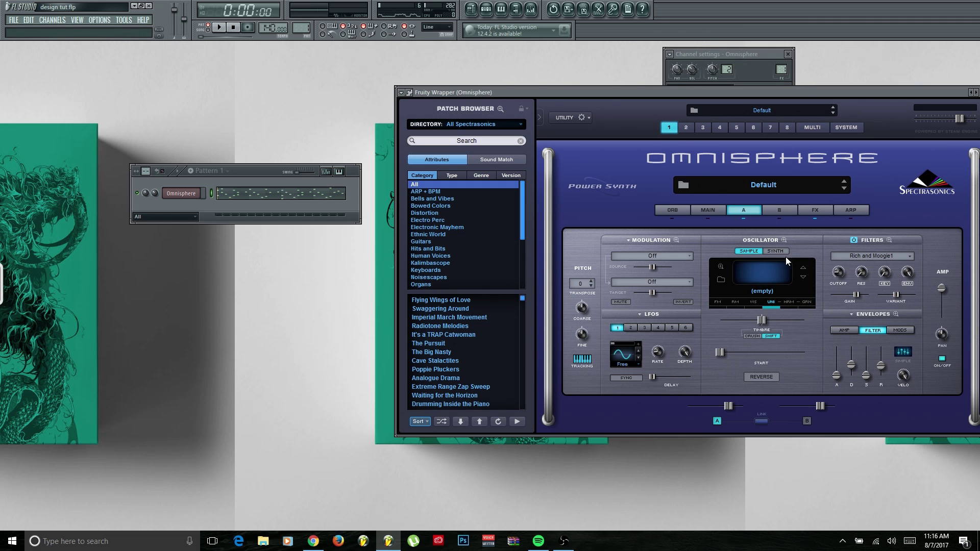
{"action": "left_click", "coordinate": [777, 251]}
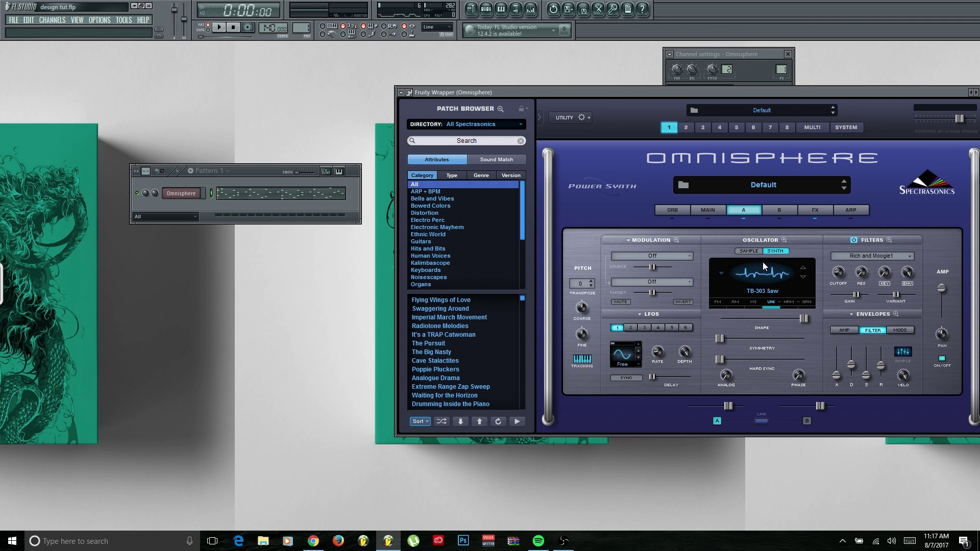